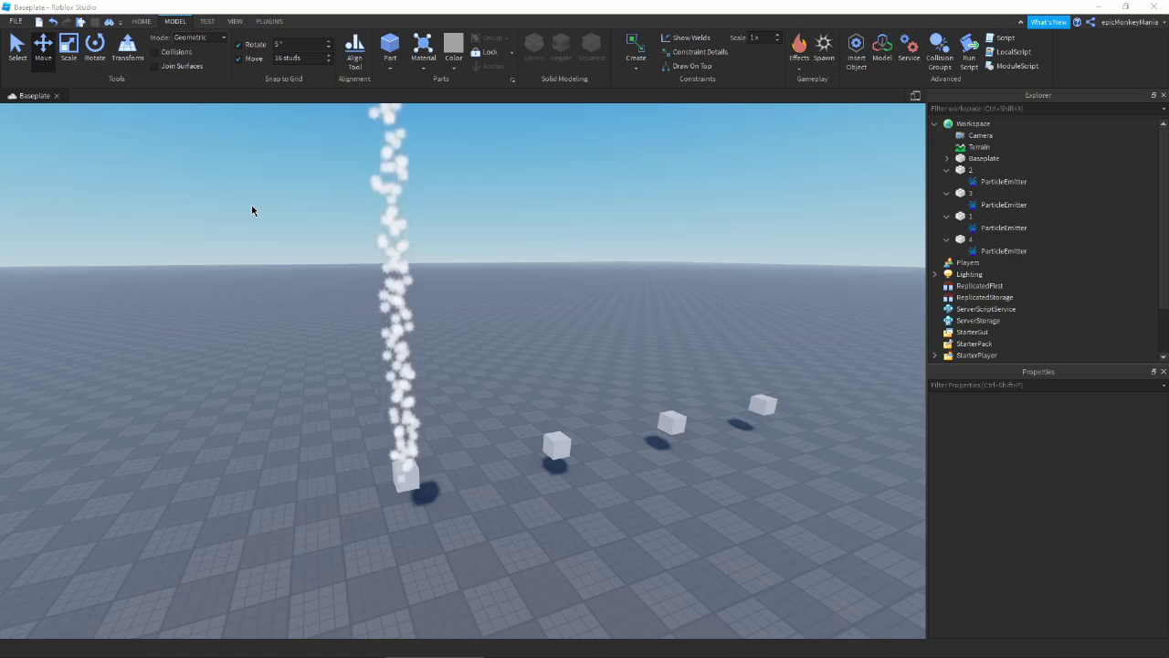
Examine the particle column above part 1 and look through the properties of its ParticleEmitter.
key("d")
right_click_drag(349, 207, 323, 201)
key("s")
key("w")
scroll(464, 398, "up", 3)
key("w")
key("d")
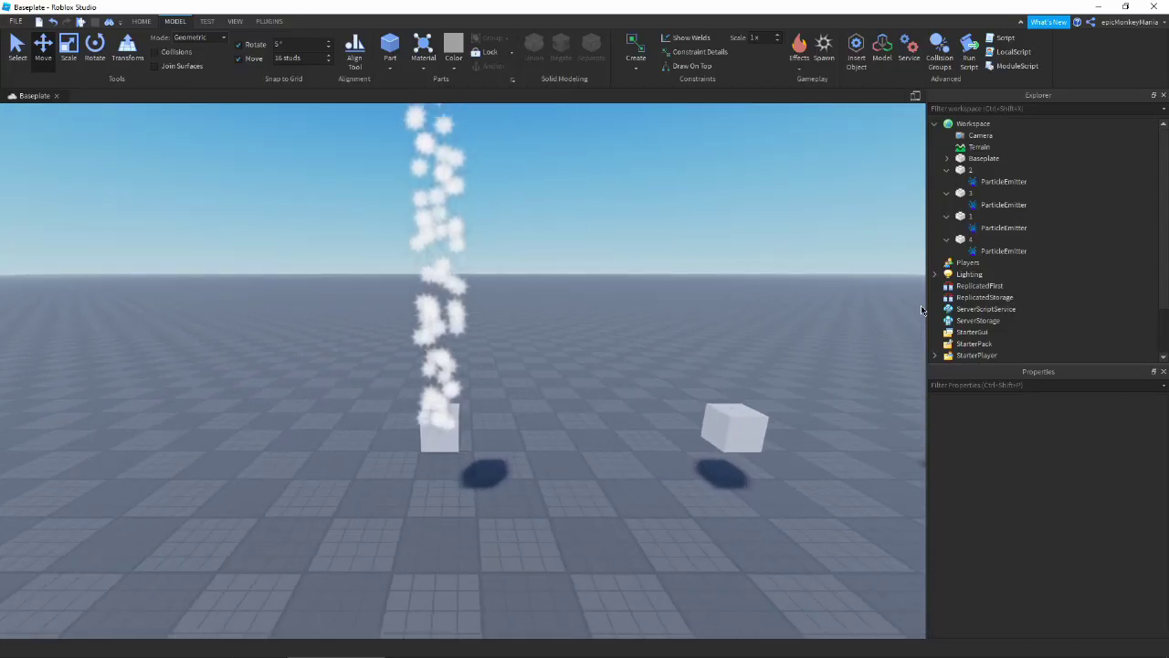
key("s")
right_click_drag(728, 355, 725, 354)
key("w")
left_click(1004, 228)
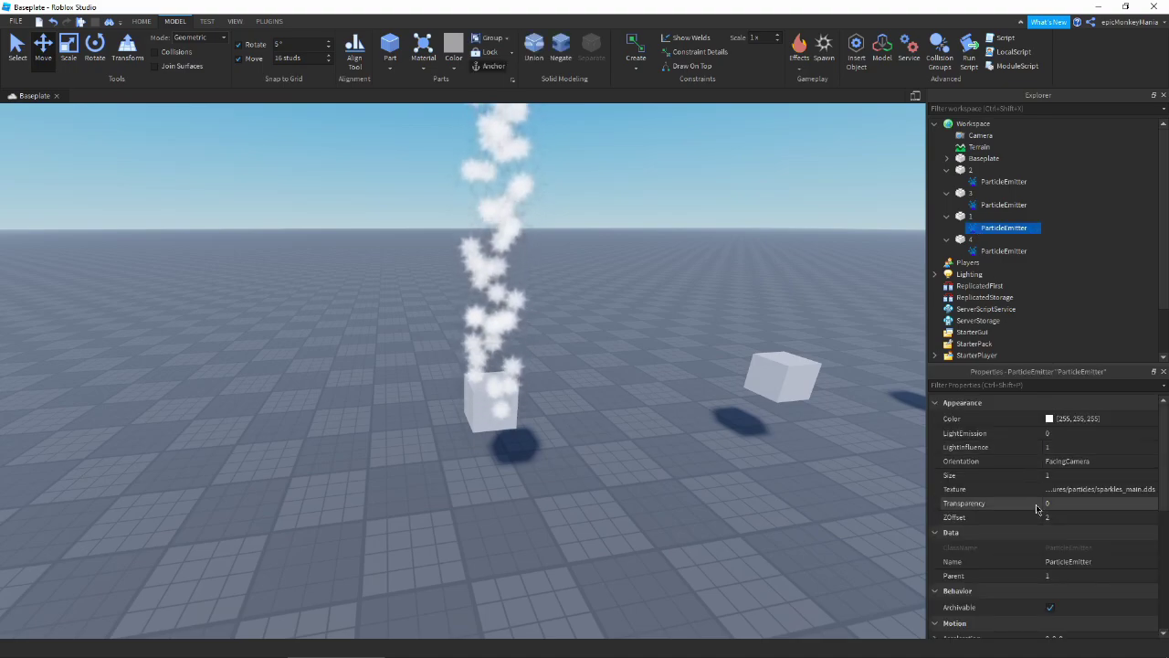
scroll(1137, 490, "down", 8)
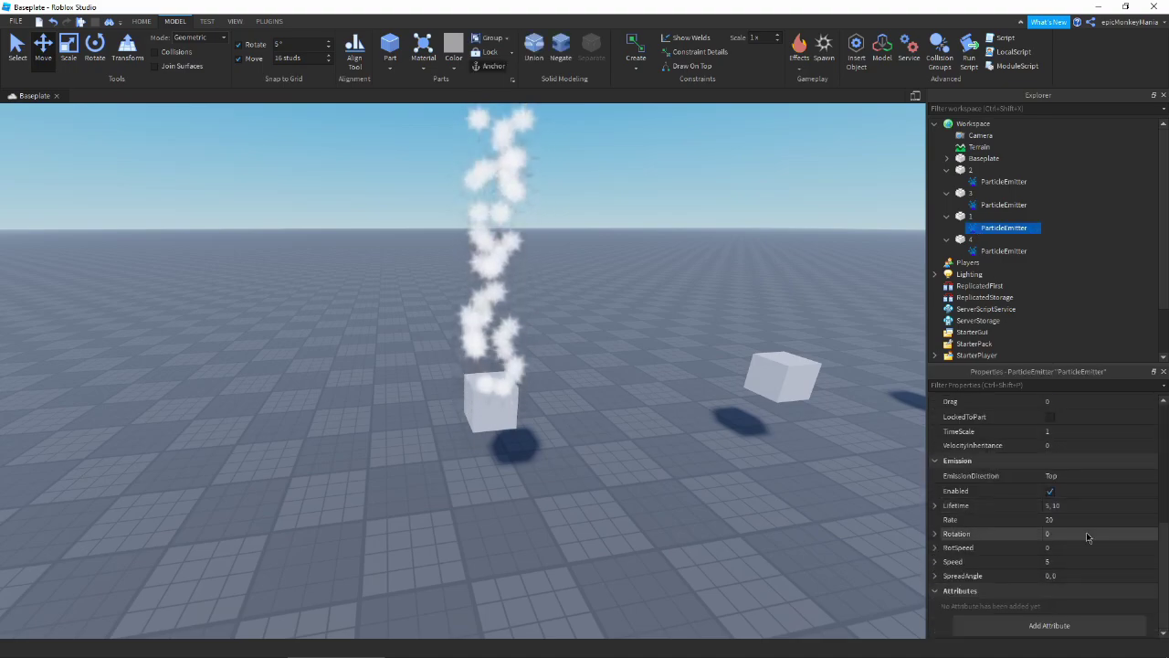
scroll(1086, 532, "up", 8)
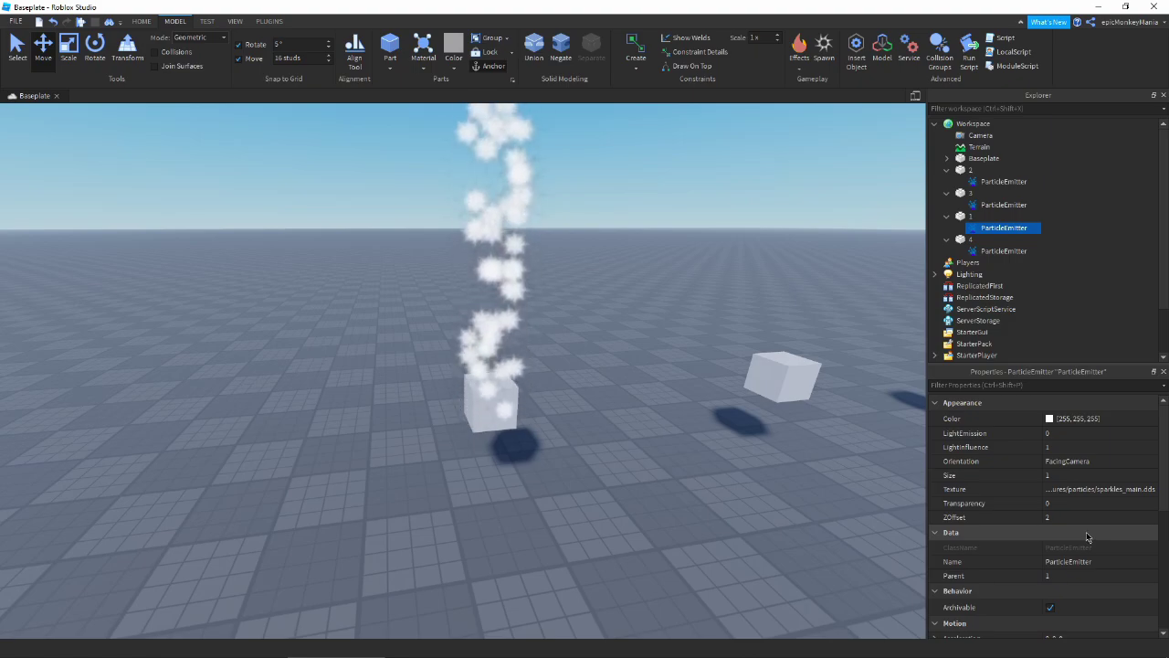
scroll(1011, 494, "down", 6)
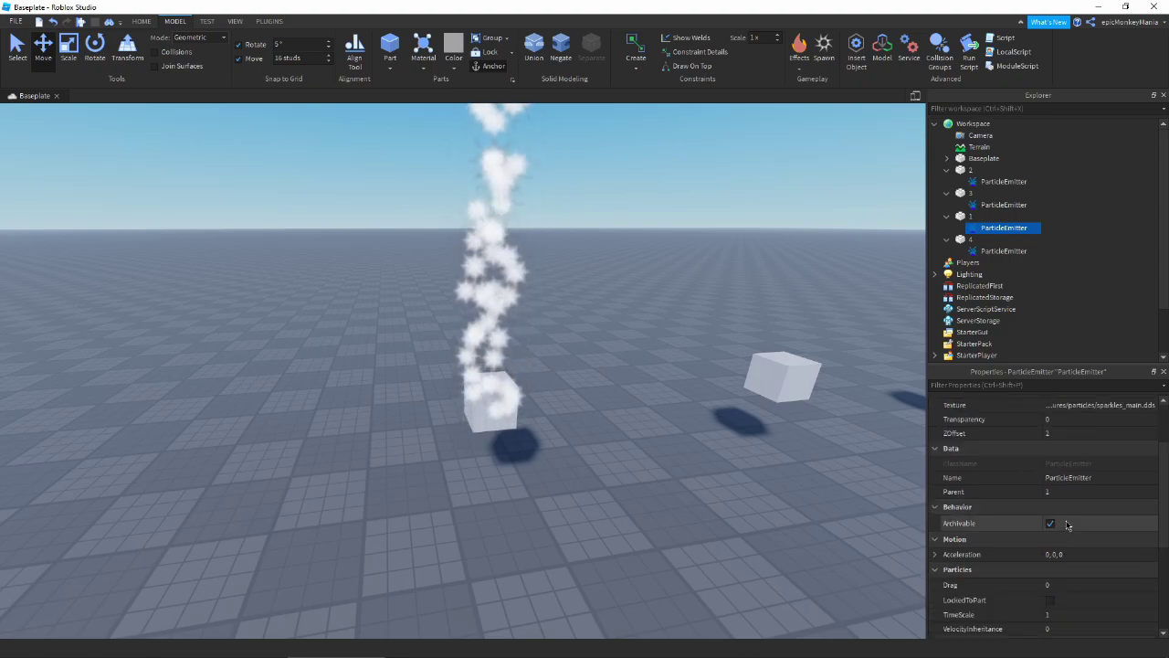
scroll(1076, 464, "up", 6)
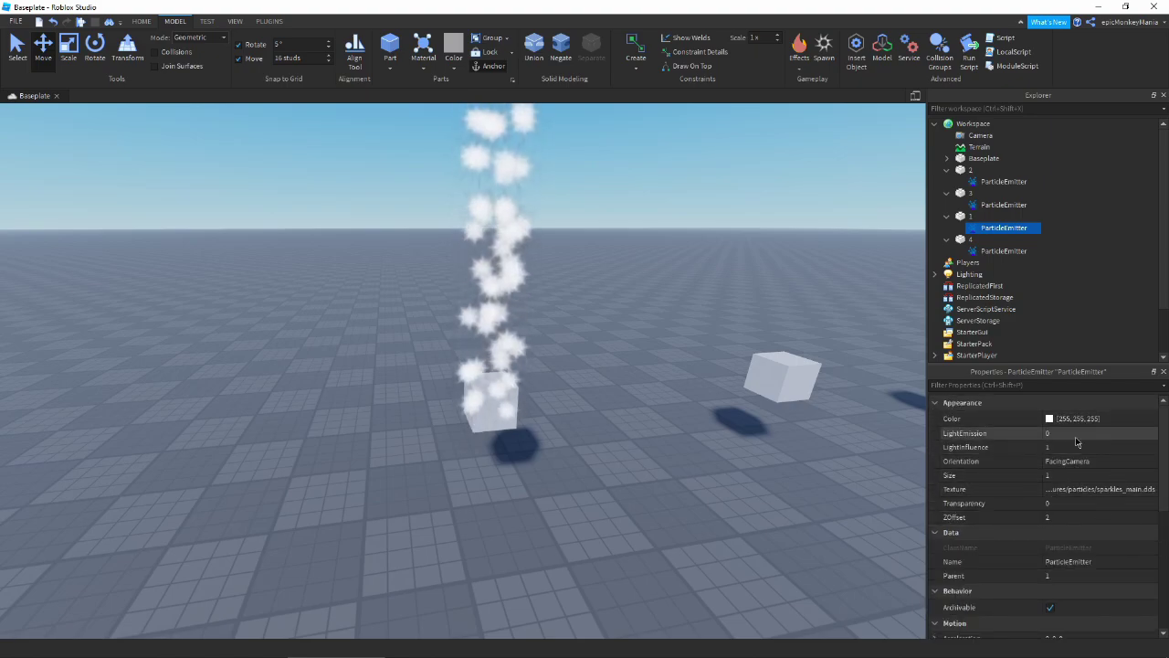
View the LightInfluence setting and the Size graph of part 1's ParticleEmitter, leaving both unedited.
left_click(1149, 438)
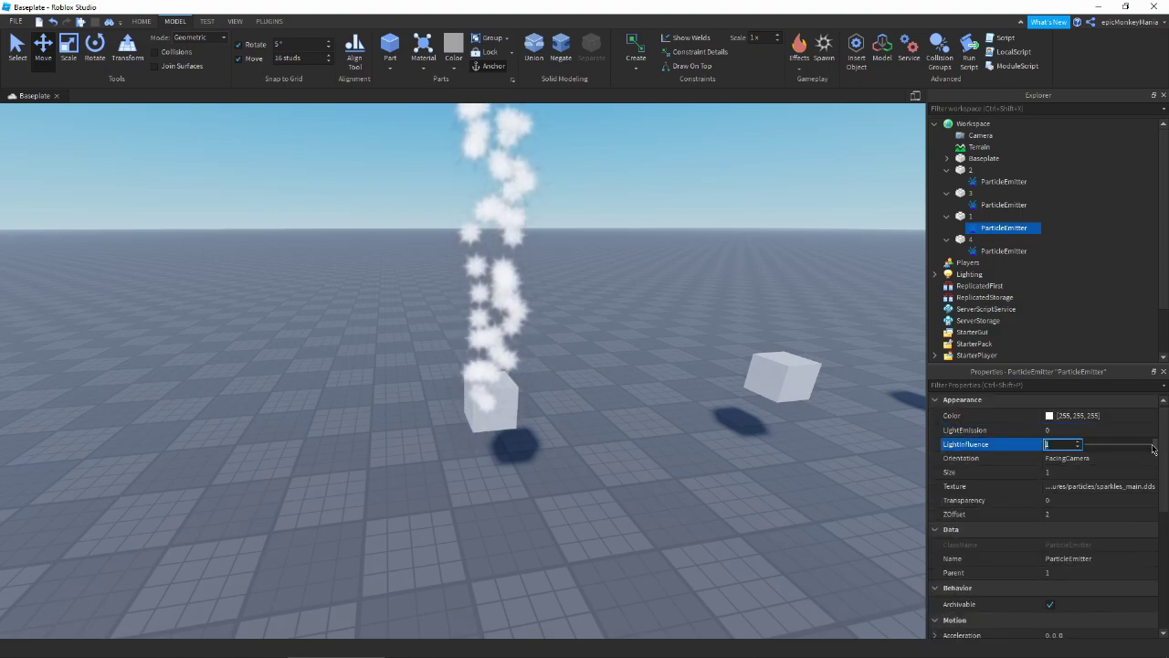
left_click(1151, 473)
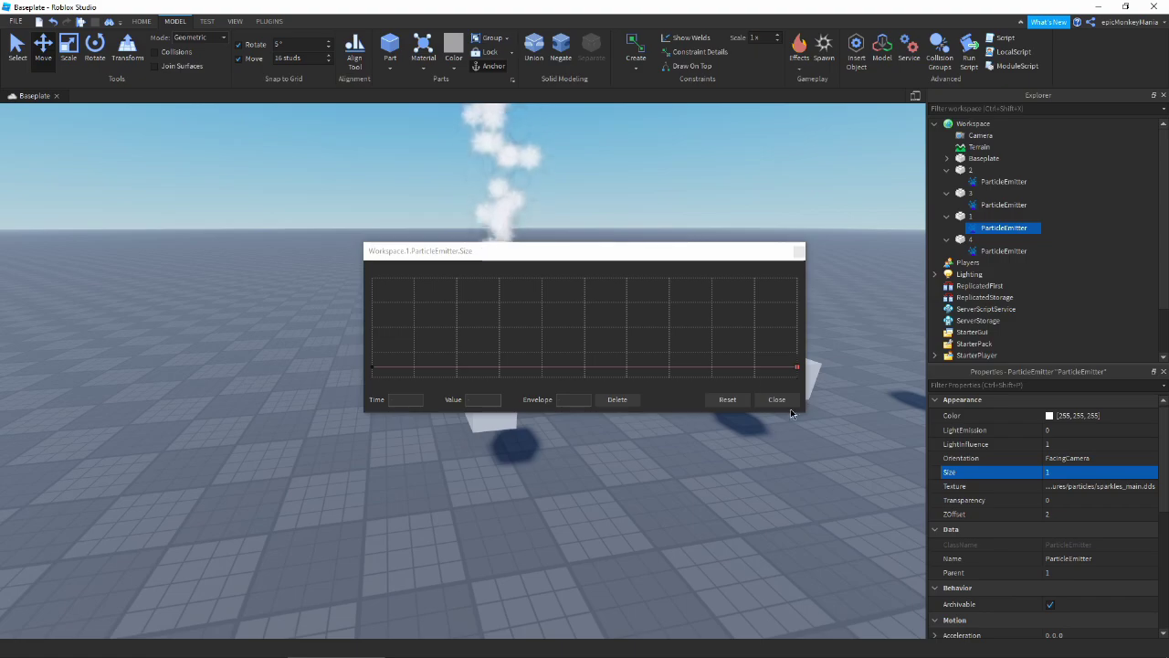
left_click(777, 401)
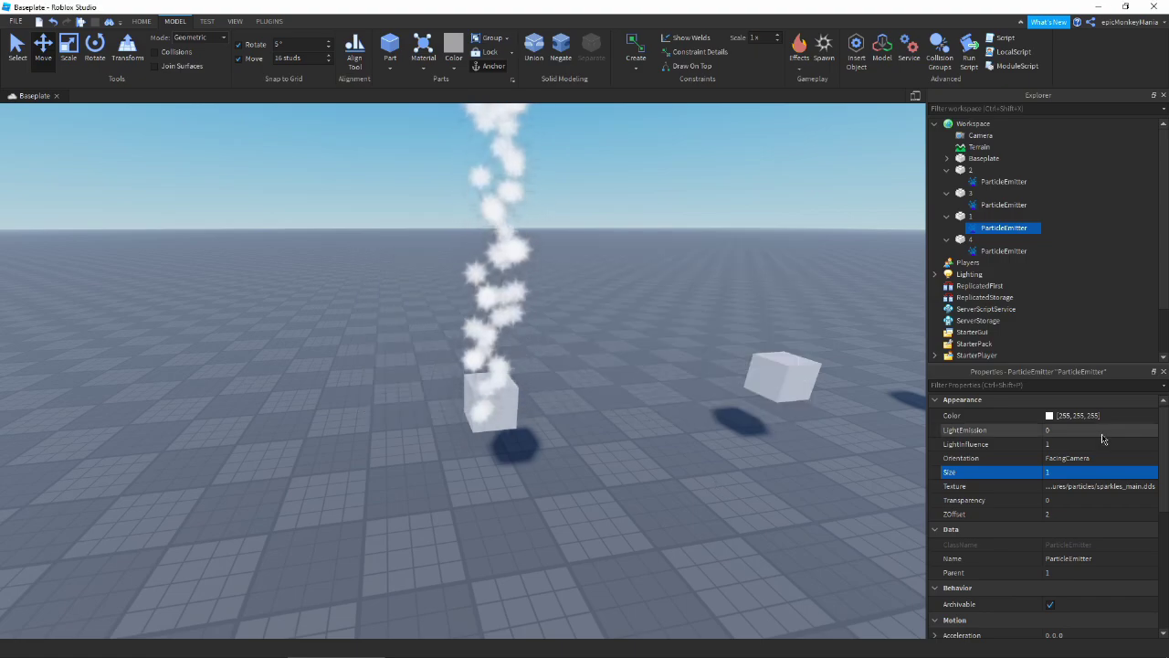
Set the Color of part 1's ParticleEmitter to light blue (106, 163, 255) and view the particles.
left_click(1048, 418)
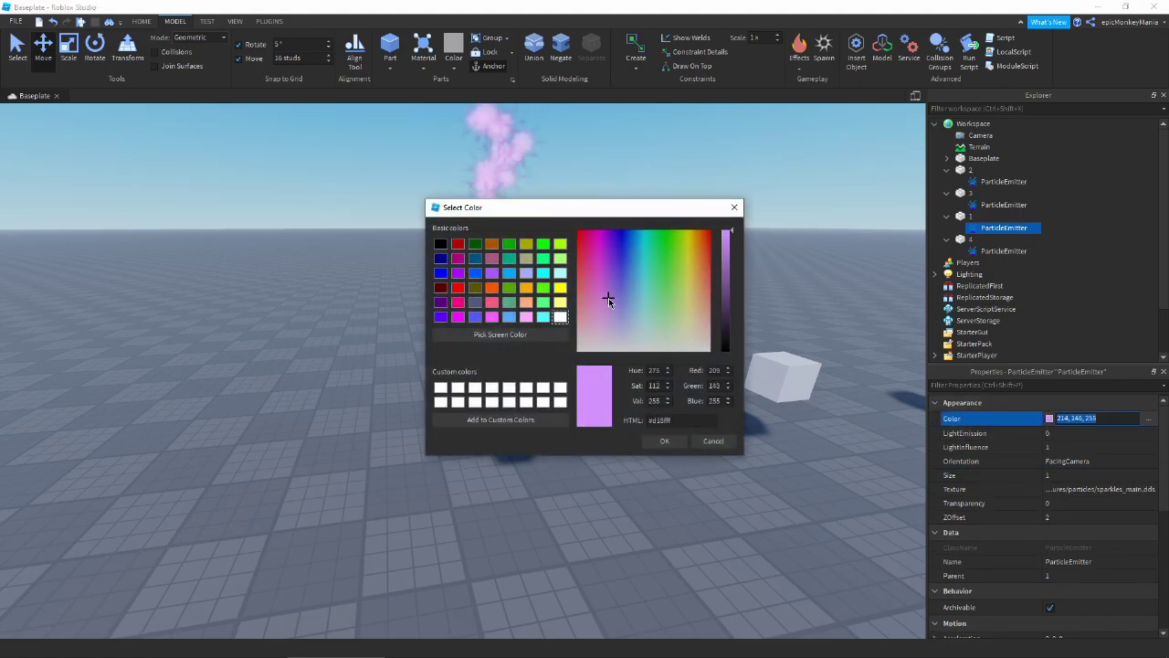
left_click_drag(630, 208, 194, 224)
left_click_drag(224, 330, 225, 276)
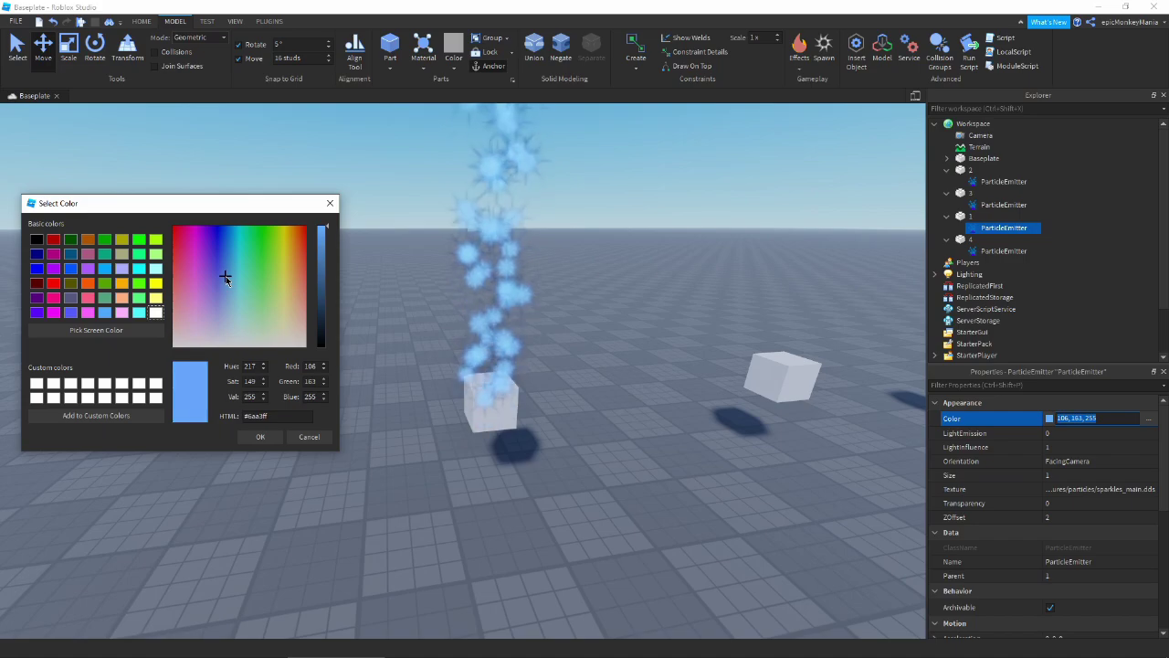
left_click(252, 441)
right_click_drag(453, 393, 462, 347)
right_click_drag(451, 486, 447, 506)
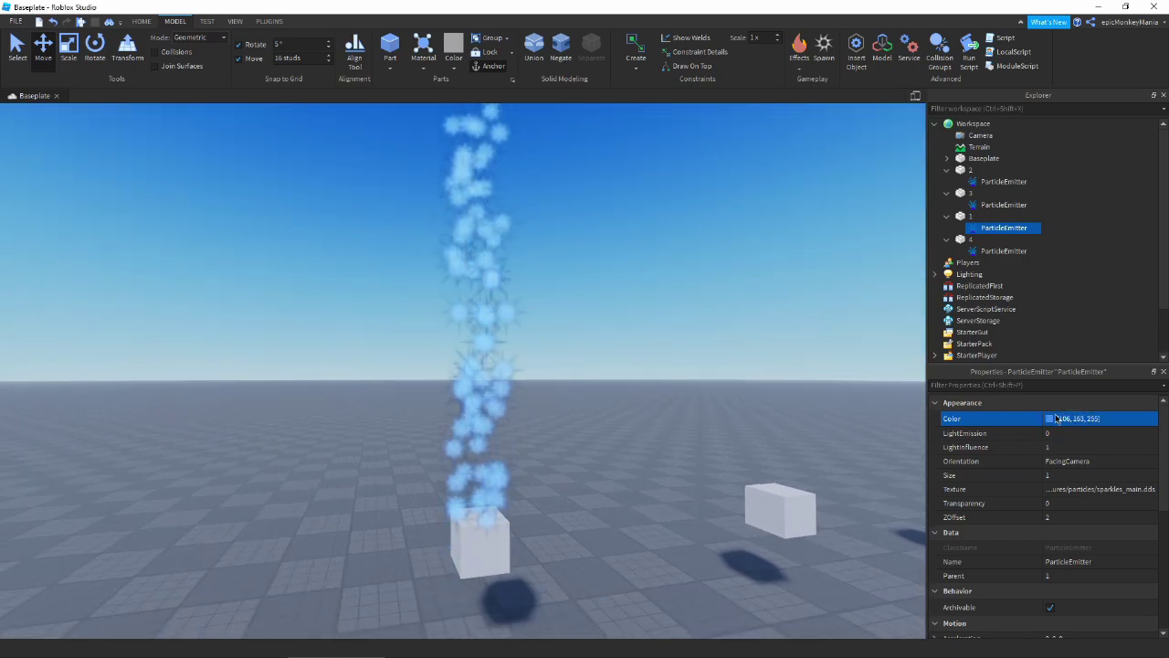
Set the emitter's Color to a saturated blue (10, 104, 255) and view the particles.
left_click(1057, 418)
left_click(1049, 419)
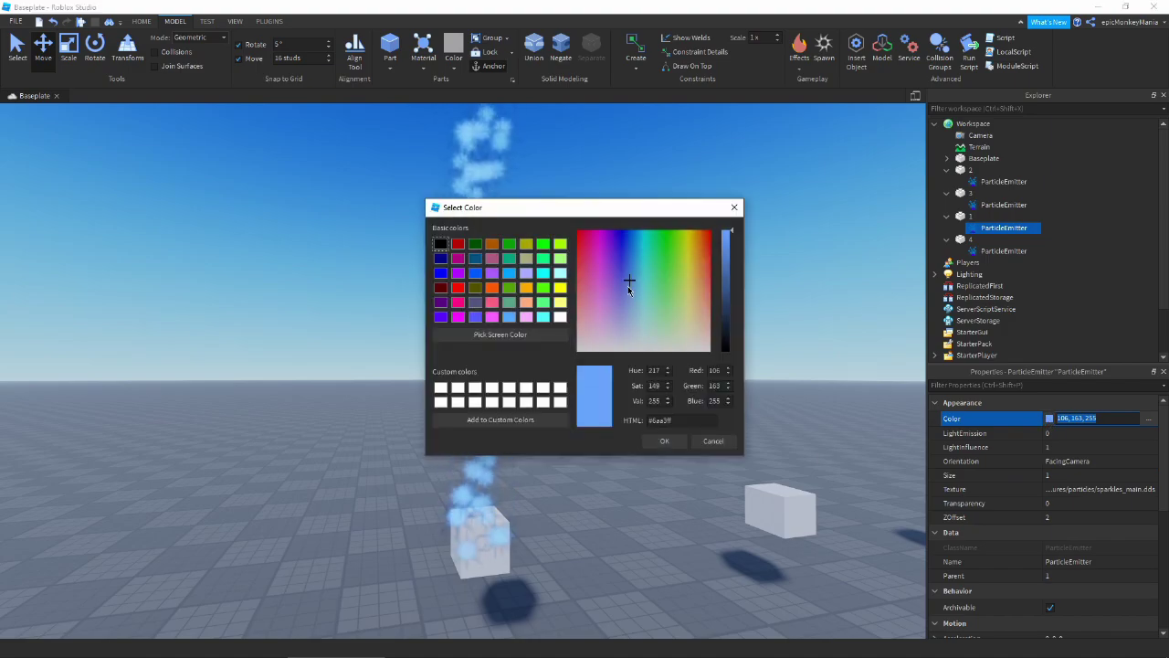
left_click_drag(627, 286, 630, 240)
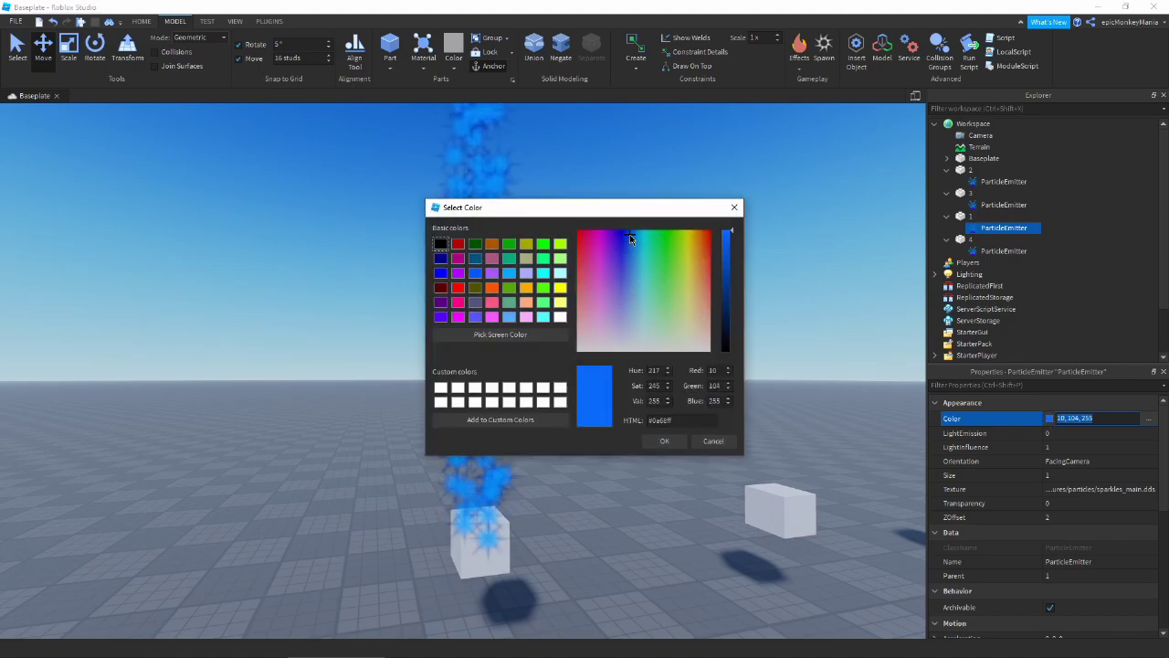
left_click(664, 443)
right_click_drag(710, 416, 455, 310)
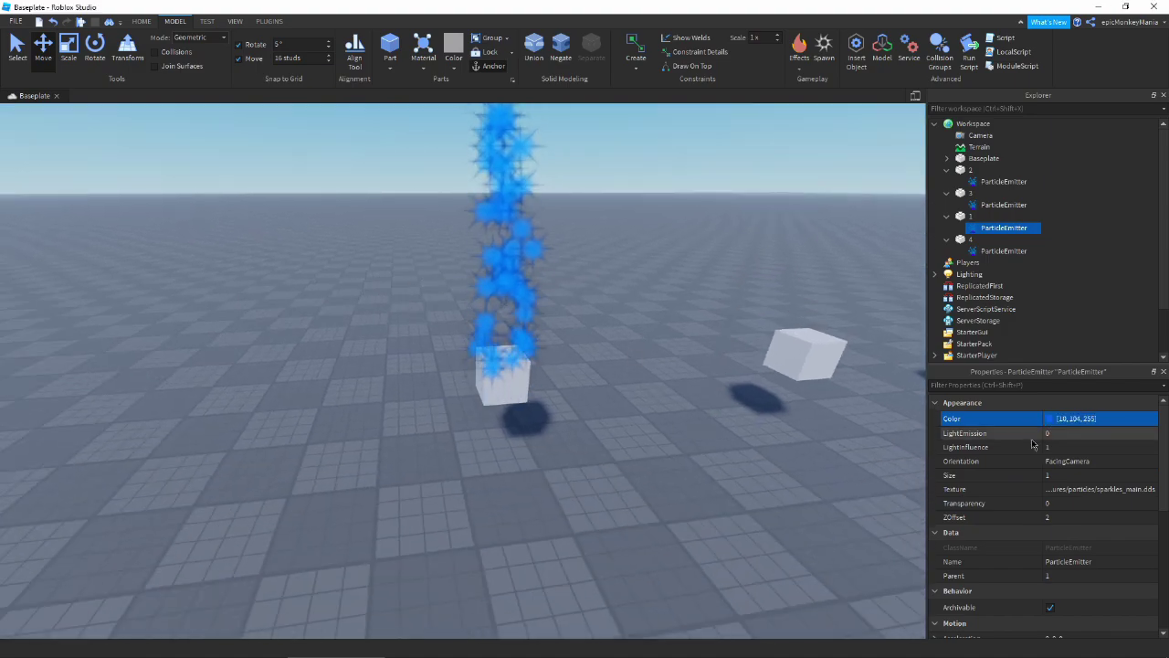
Set the emitter's Color to a soft periwinkle blue (103, 131, 255).
left_click(1078, 418)
left_click(1148, 418)
mouse_move(627, 260)
left_mouse_down()
mouse_move(630, 300)
mouse_move(626, 283)
left_mouse_up()
left_click(665, 443)
Set the emitter's LightEmission to 1.
left_click(1084, 435)
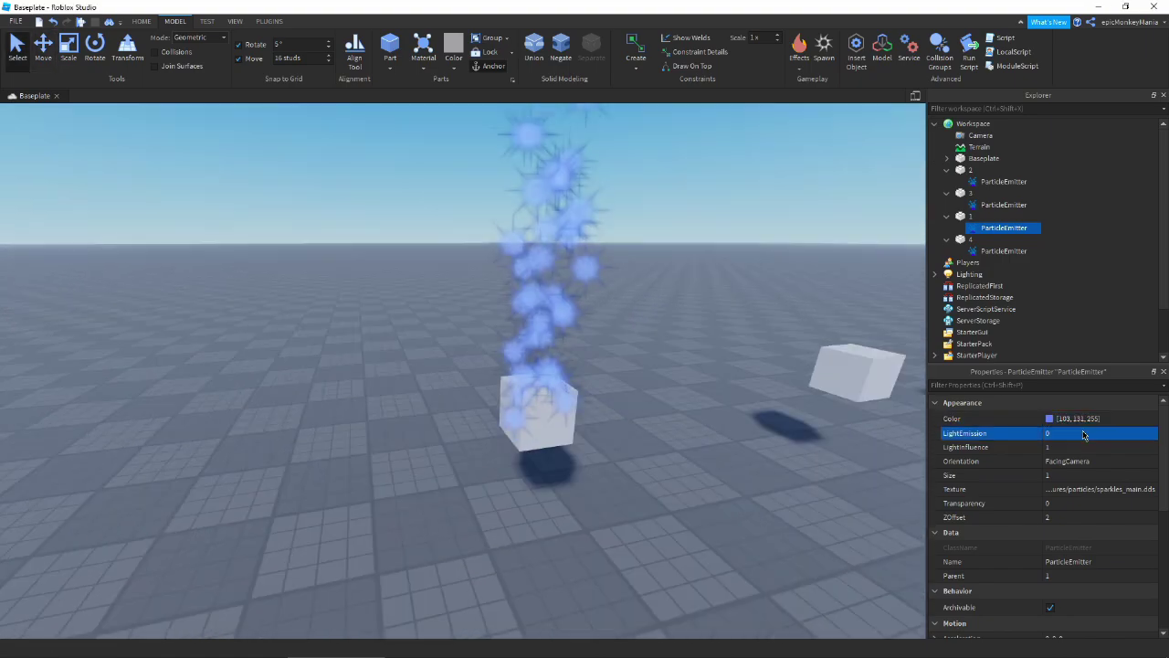
right_click_drag(640, 475, 708, 464)
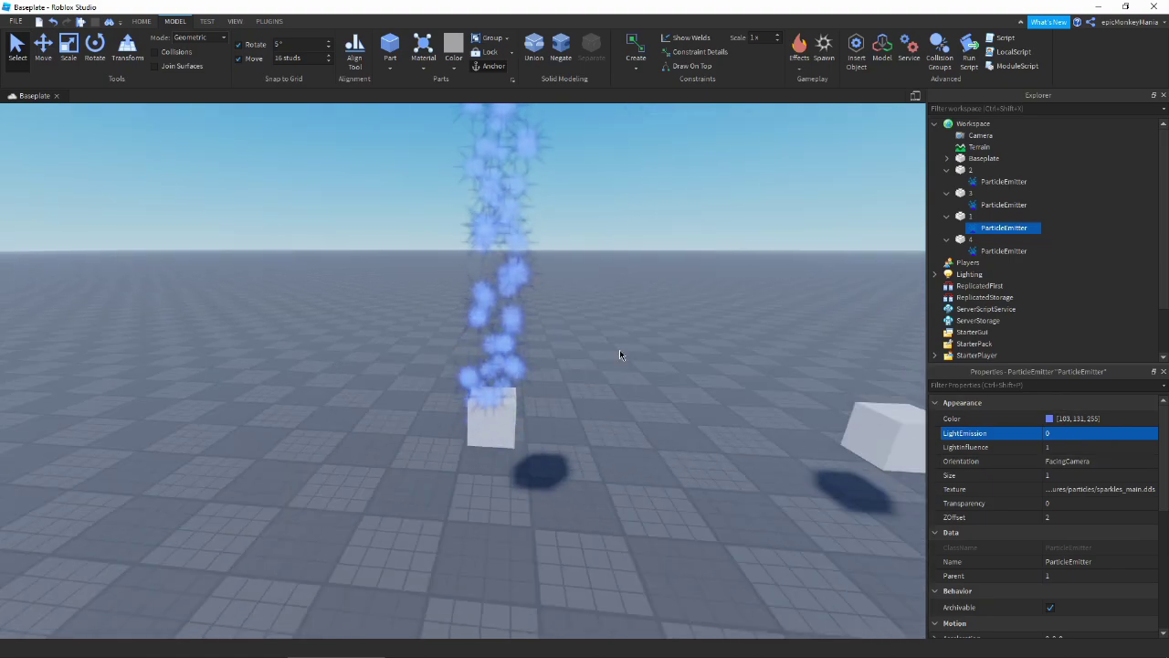
left_click(1109, 436)
type("1")
key("Return")
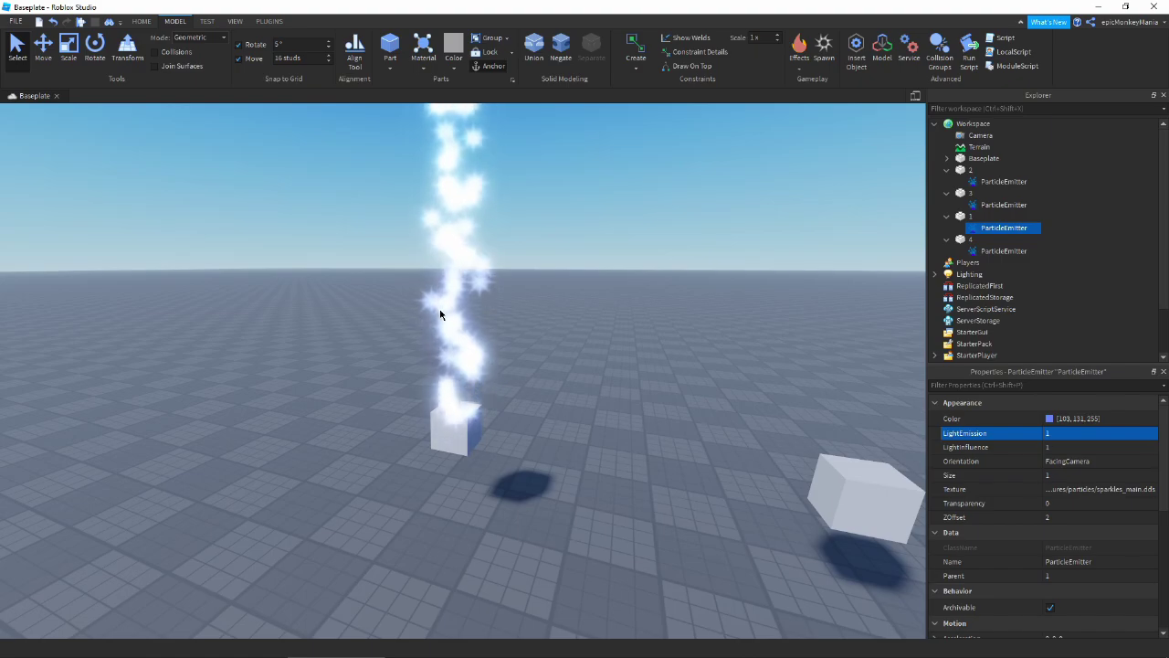
Set the emitter's LightEmission back to 0.
left_click(1083, 436)
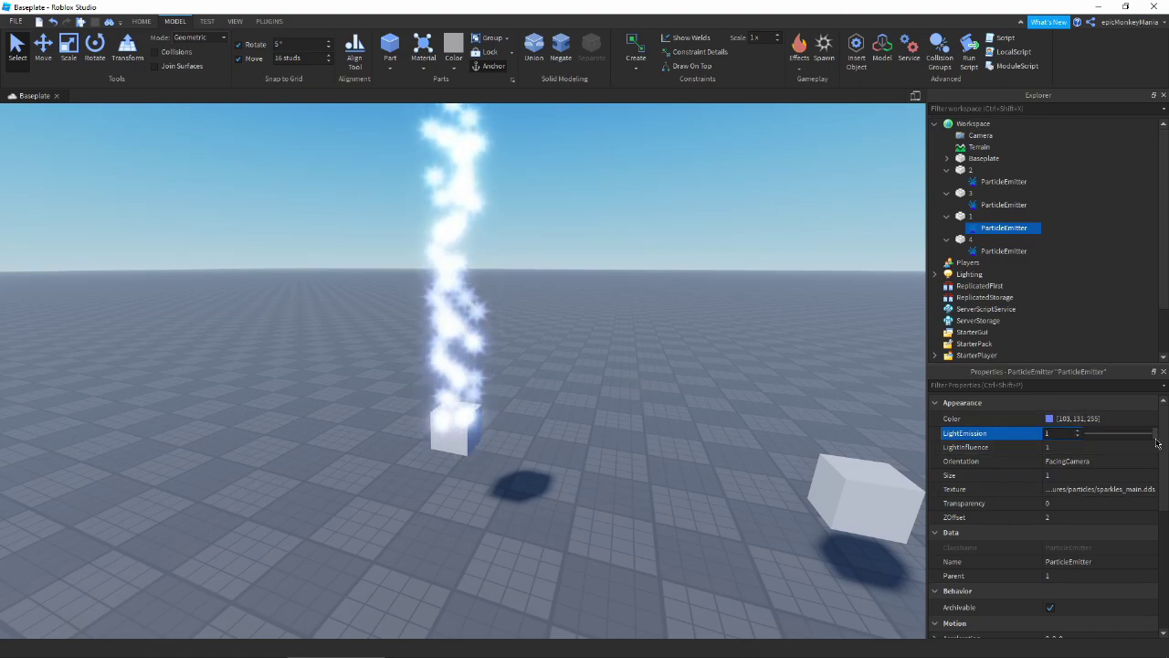
left_click_drag(1156, 443, 1087, 436)
Look at the emitter's LightInfluence value and expand the Lighting service to inspect what it contains.
left_click(1048, 448)
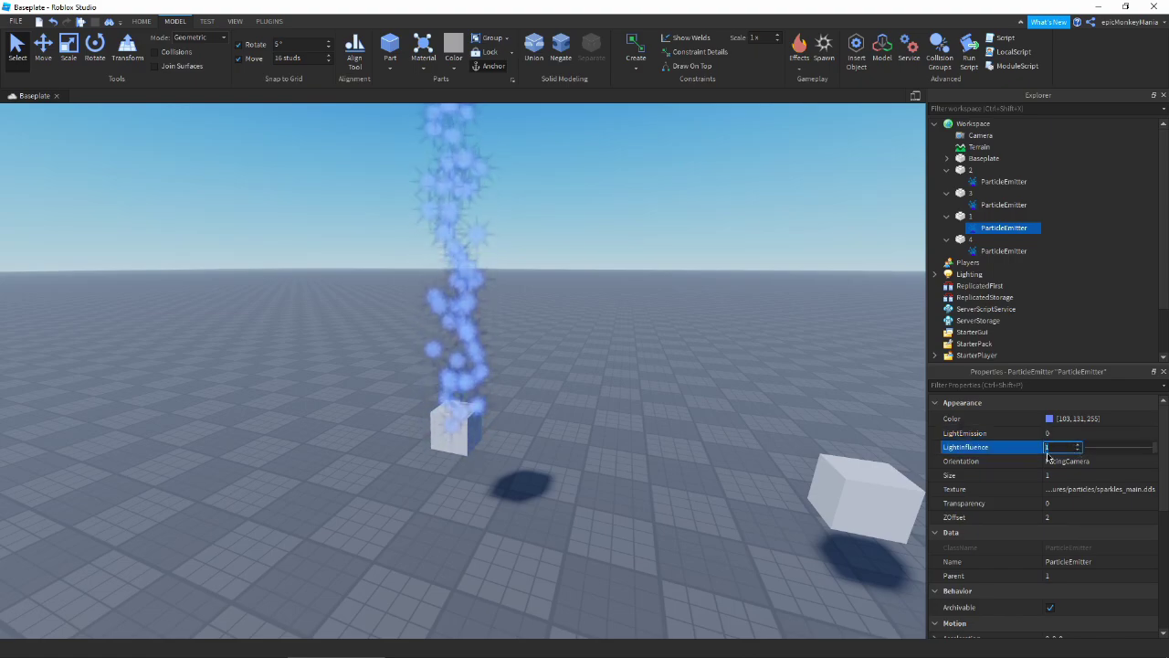
key("Return")
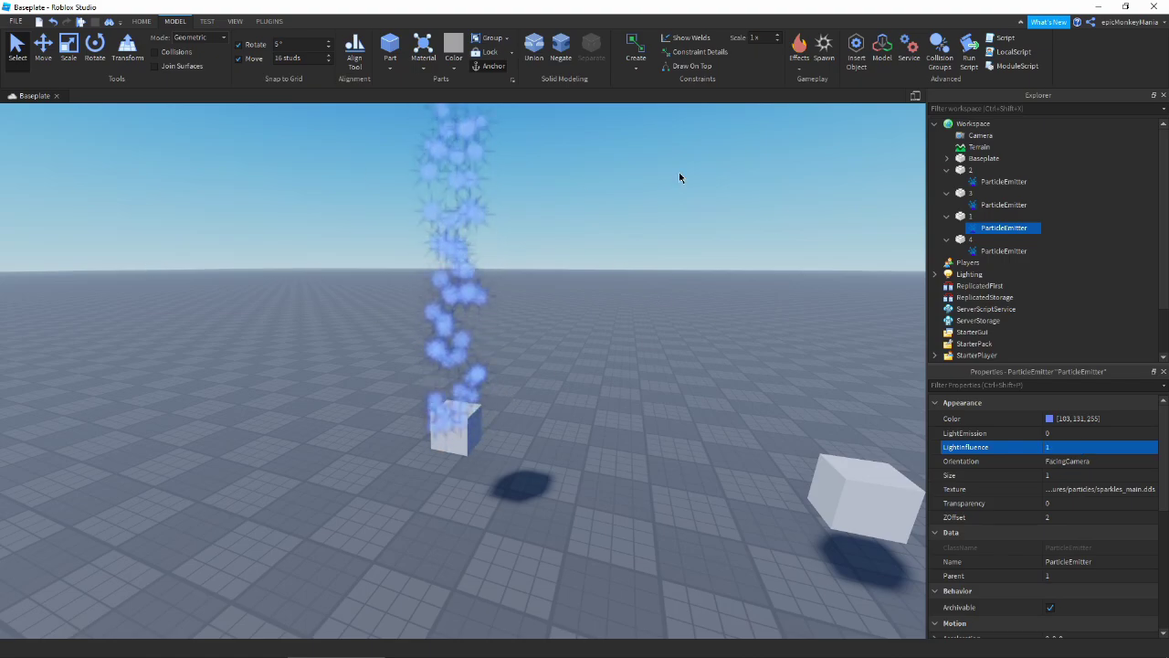
scroll(992, 229, "down", 2)
left_click(935, 217)
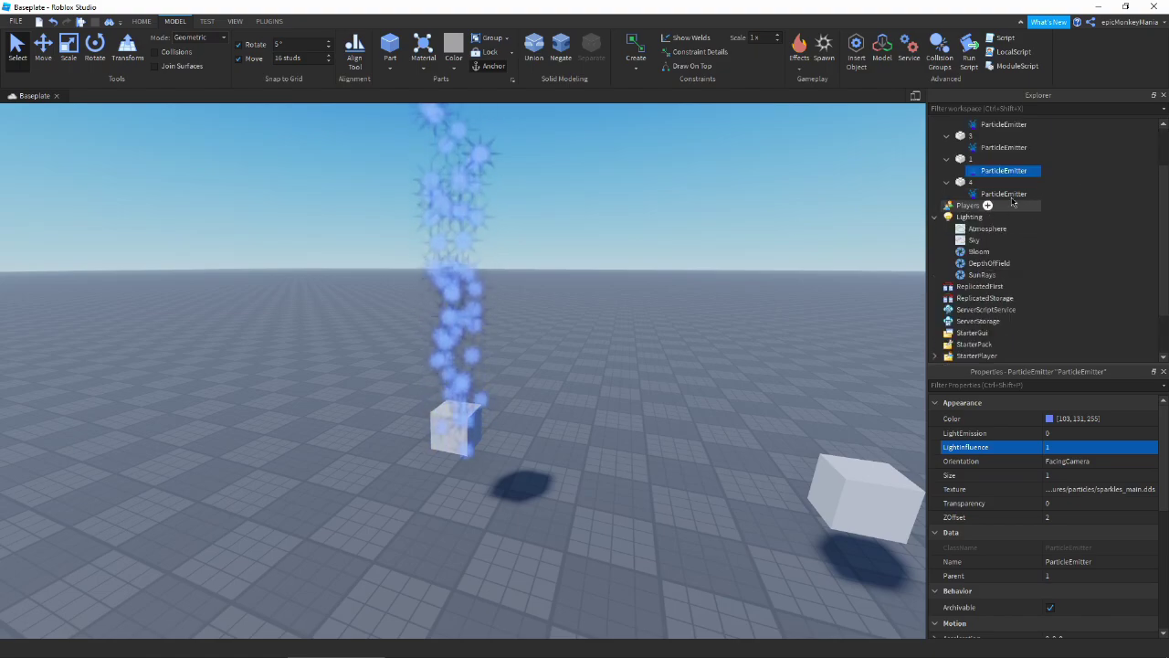
left_click(969, 217)
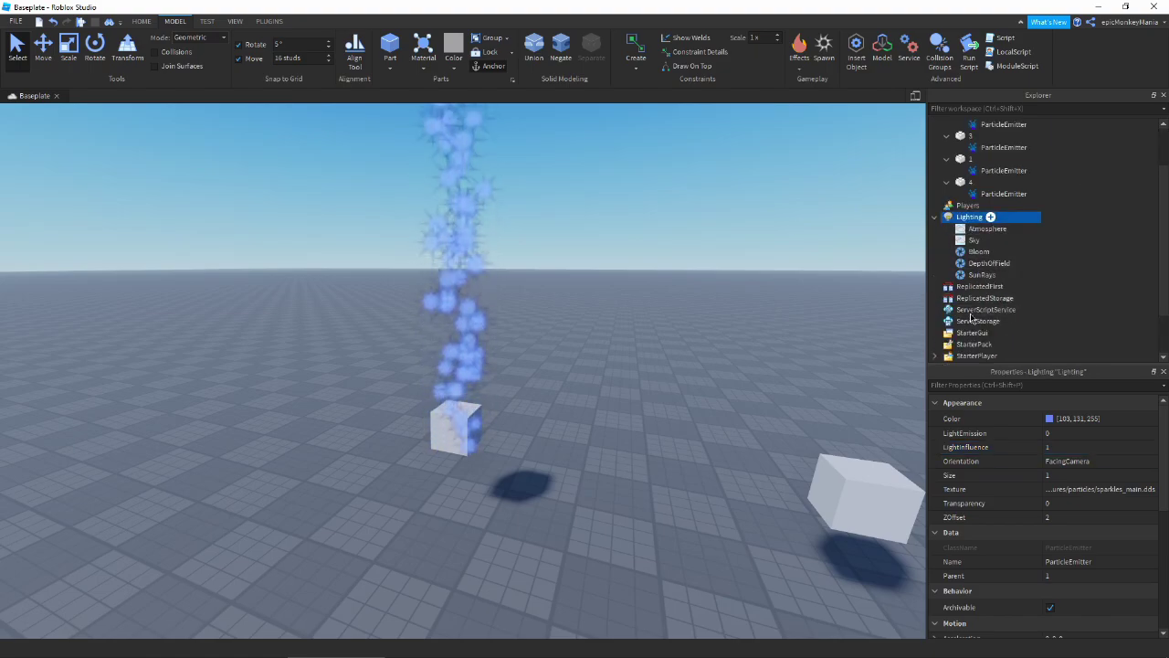
Set the particle Size of part 1's ParticleEmitter to 1.25.
scroll(1087, 498, "up", 1)
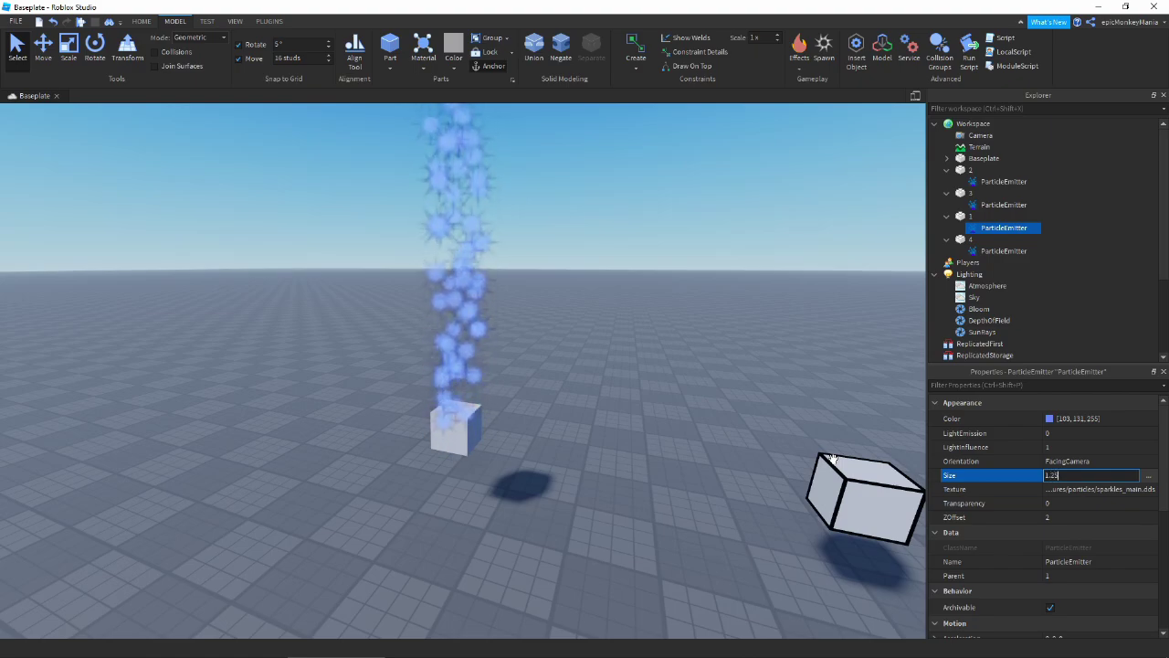
key("Return")
right_click_drag(542, 467, 297, 282)
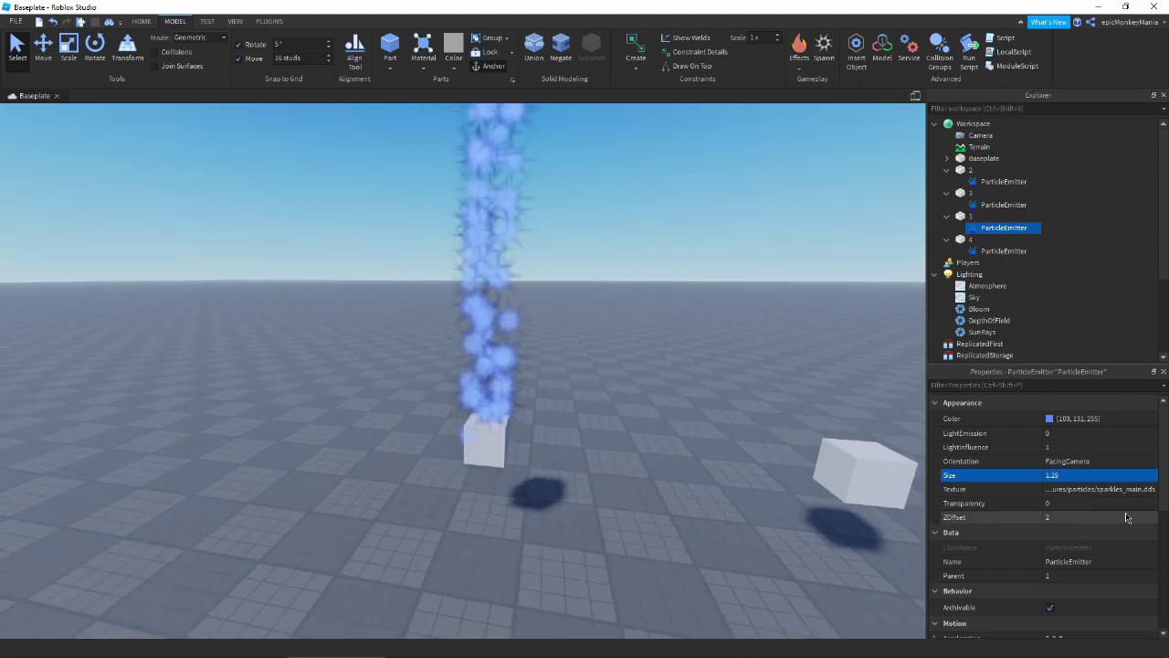
Set the emitter's particle Size to 1.5 and view the column.
left_click(1122, 477)
type("1.5")
key("Return")
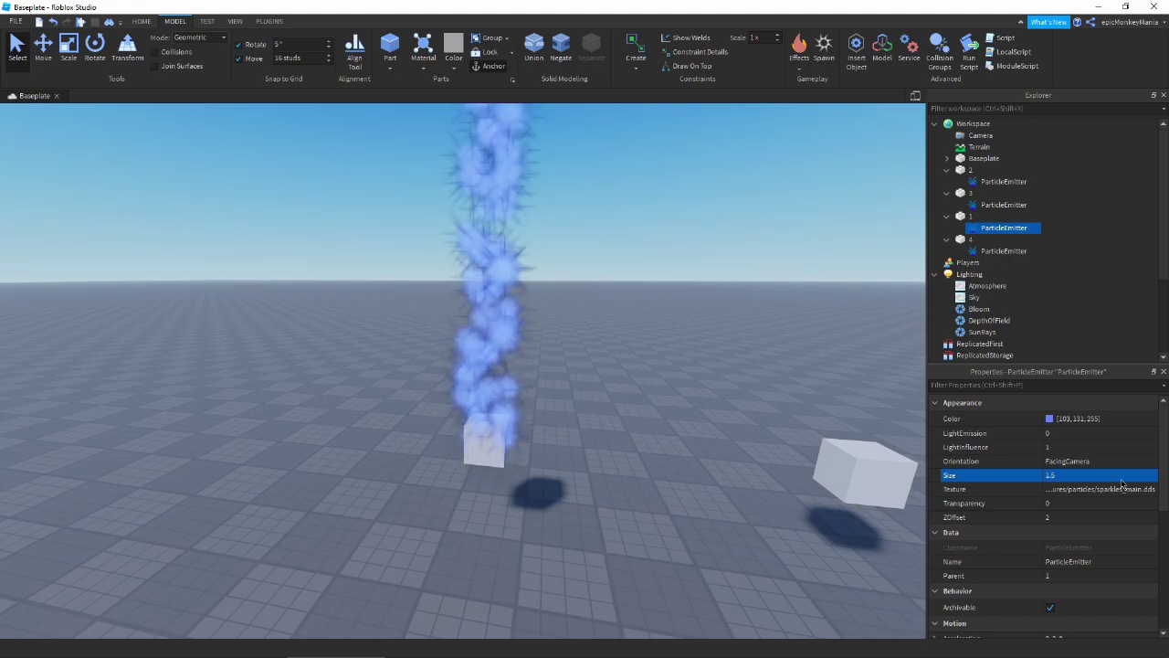
scroll(749, 440, "down", 4)
mouse_move(678, 408)
right_mouse_down()
mouse_move(681, 386)
mouse_move(678, 422)
right_mouse_up()
scroll(678, 409, "up", 2)
Set the emitter's particle Size to 2 and view the larger particles from several angles.
left_click(1124, 479)
type("2")
key("Return")
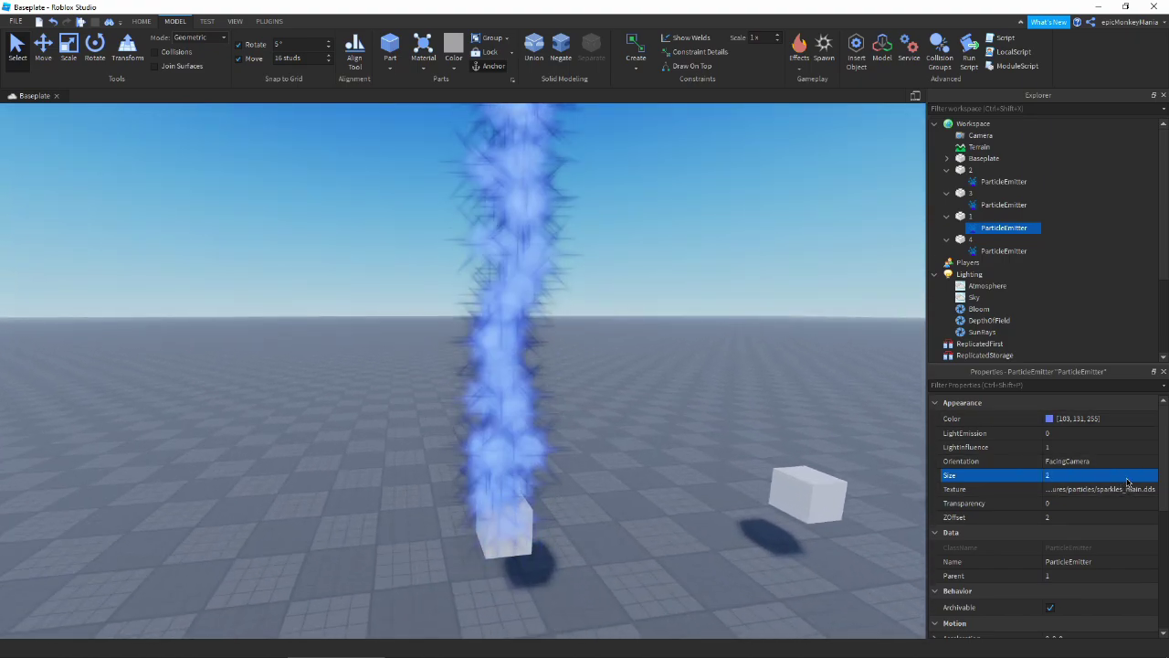
scroll(517, 472, "down", 3)
right_click_drag(517, 484, 516, 466)
right_click_drag(480, 322, 489, 350)
key("w")
key("d")
key("a")
Reduce the emitter's particle Size to 0.5.
left_click(1052, 474)
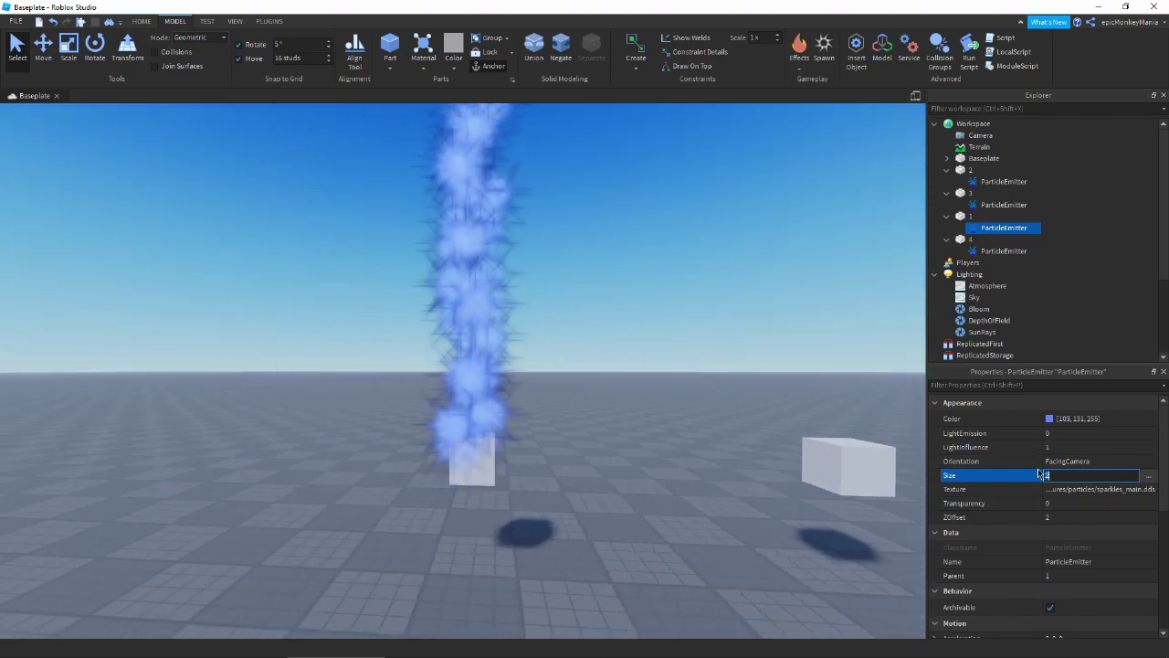
type("1.5")
key("Return")
right_click_drag(566, 449, 538, 462)
right_click_drag(569, 396, 580, 386)
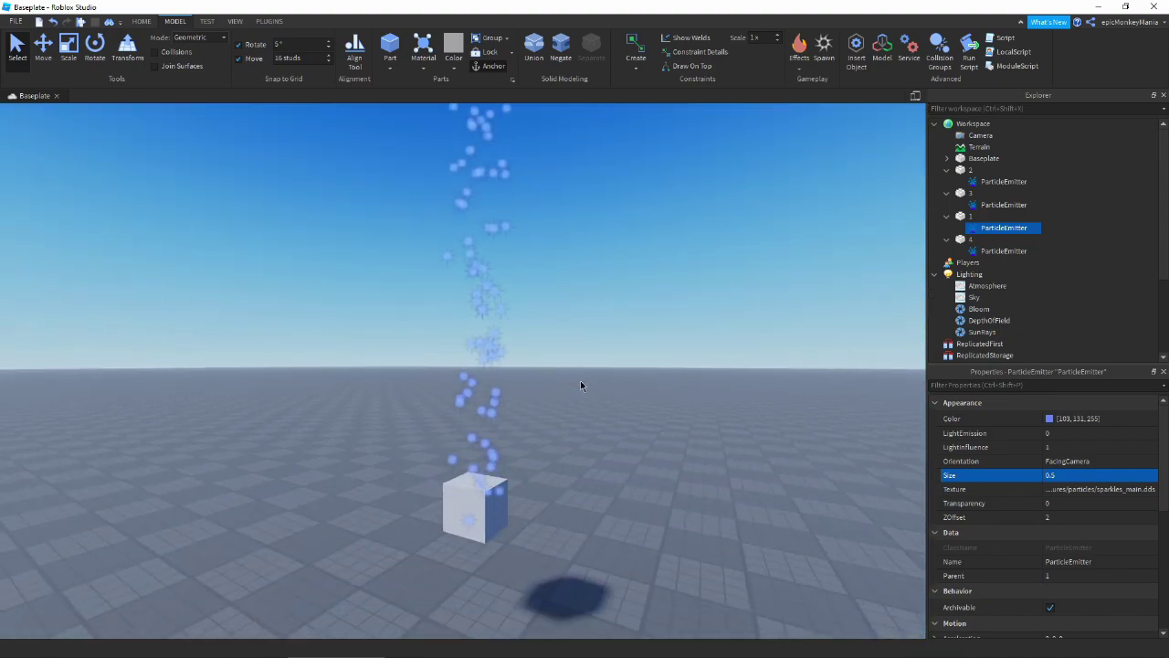
Check the emitter's Texture path, deselect the emitter and examine the shape of its particles up close.
left_click(1110, 490)
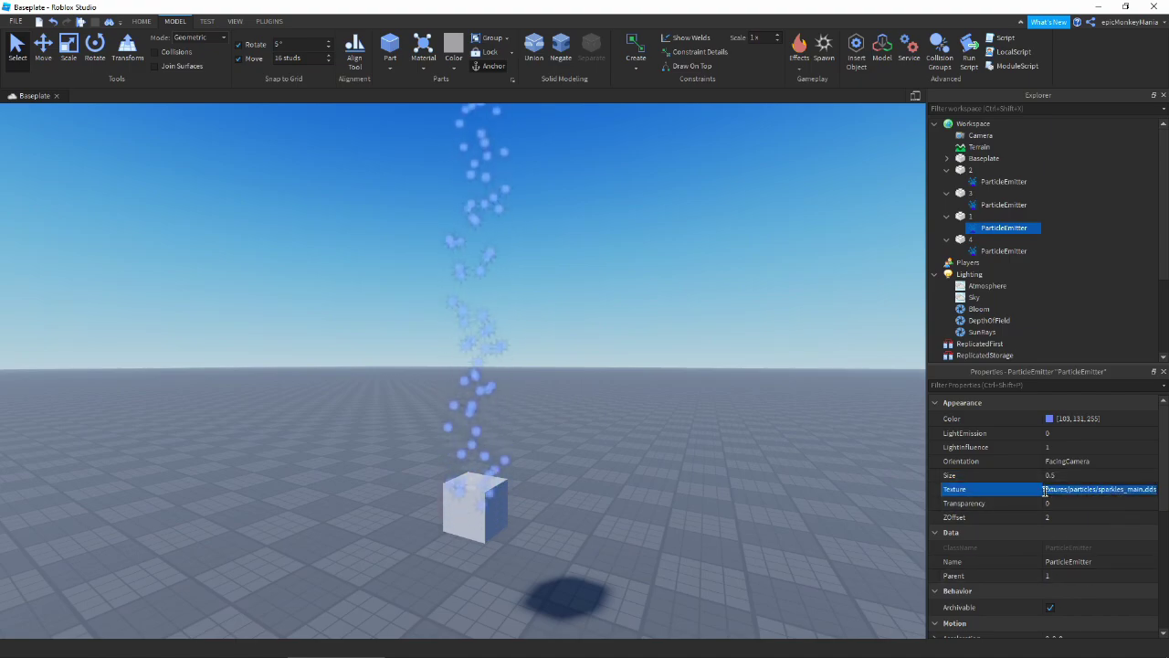
left_click(764, 509)
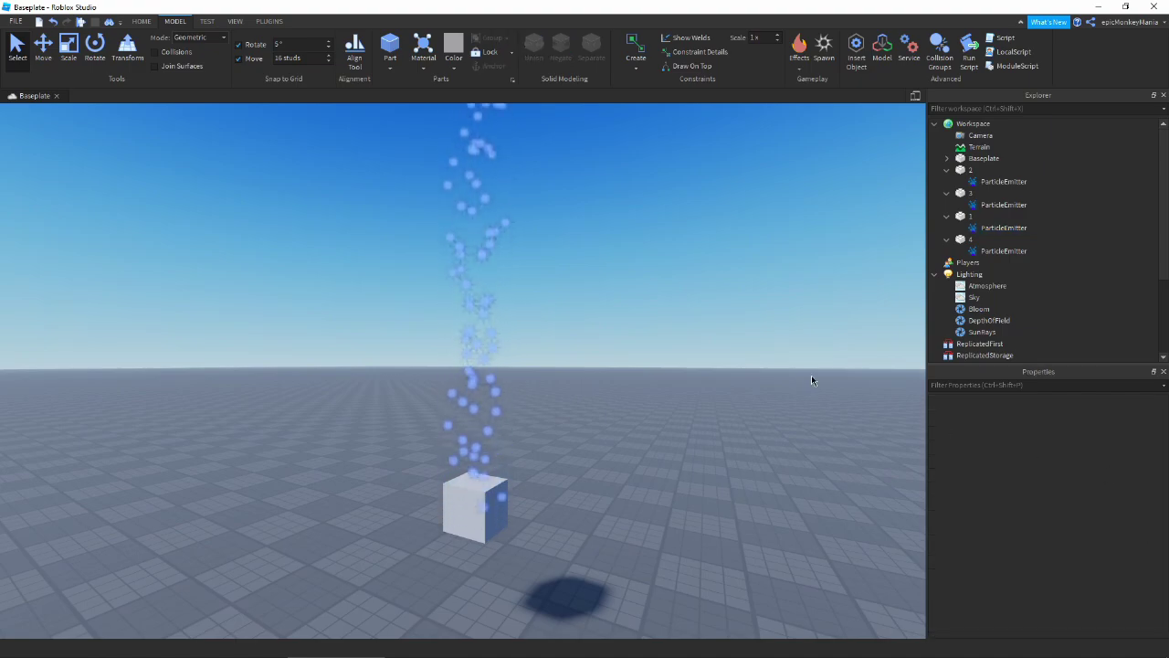
scroll(457, 424, "up", 4)
scroll(466, 413, "down", 4)
right_click_drag(469, 407, 472, 405)
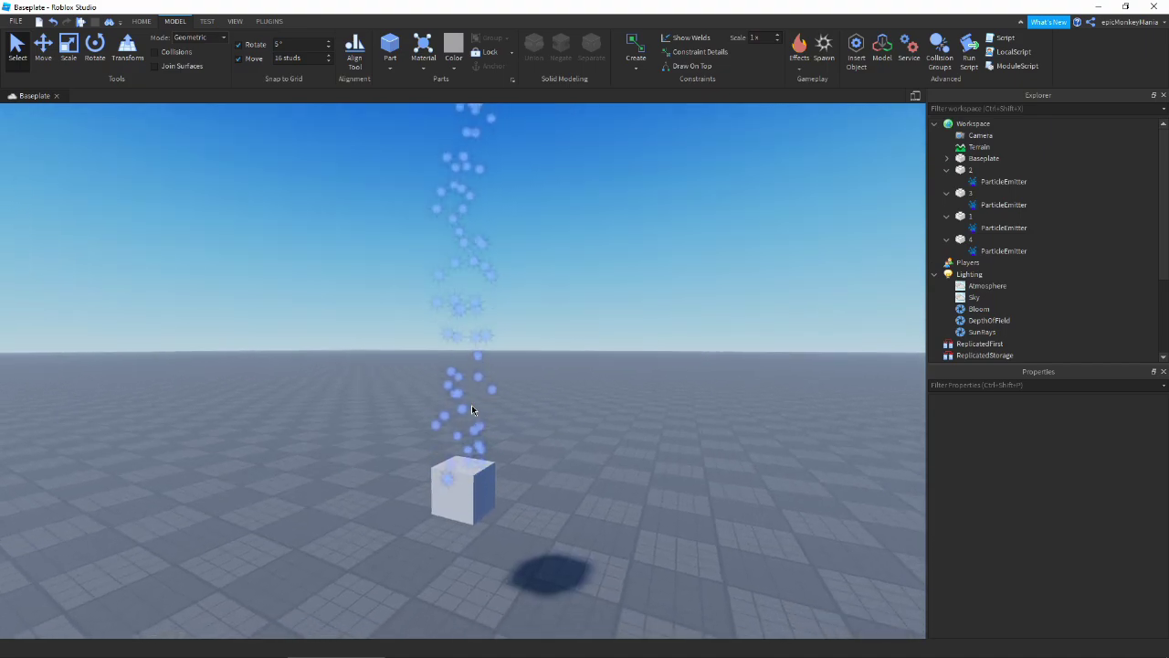
scroll(471, 406, "up", 5)
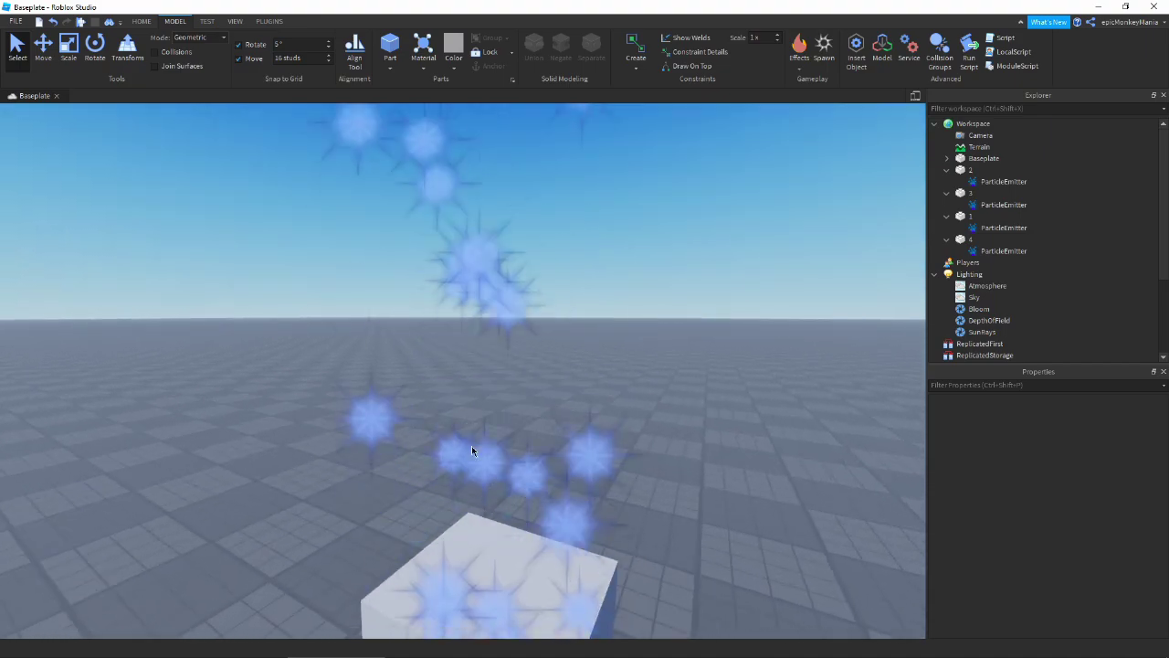
scroll(645, 402, "down", 6)
Open the Toolbox and show its Images category.
left_click(142, 21)
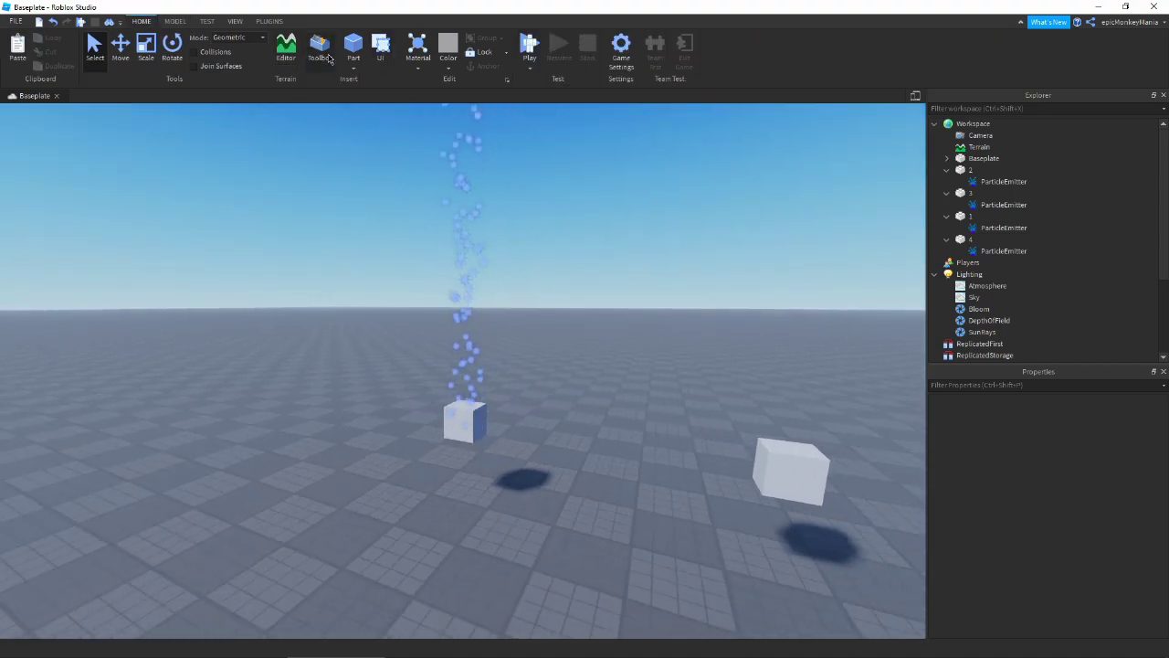
left_click(319, 50)
left_click(29, 138)
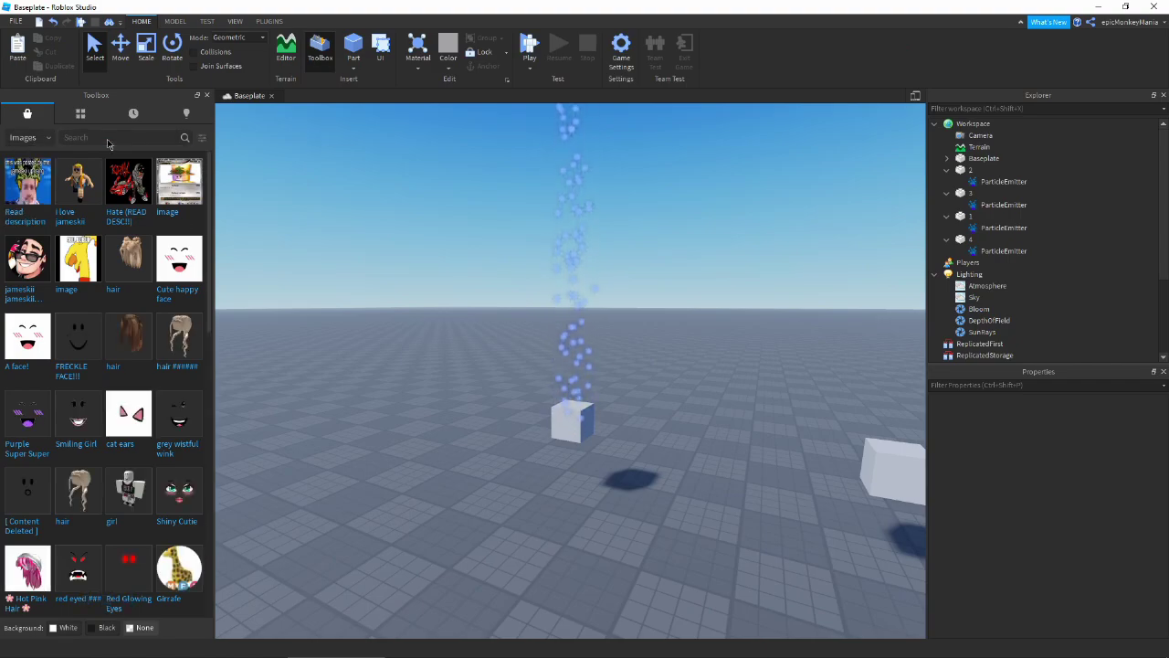
Search the Toolbox images for "particle".
type("particle")
key("Return")
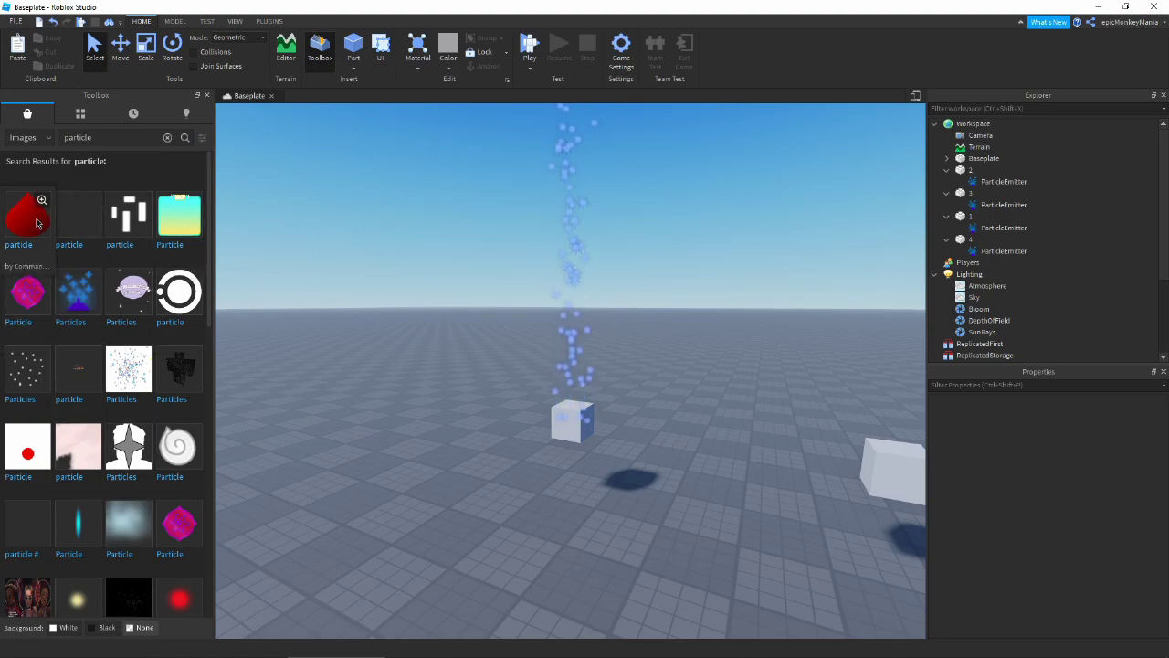
right_click_drag(220, 494, 205, 468)
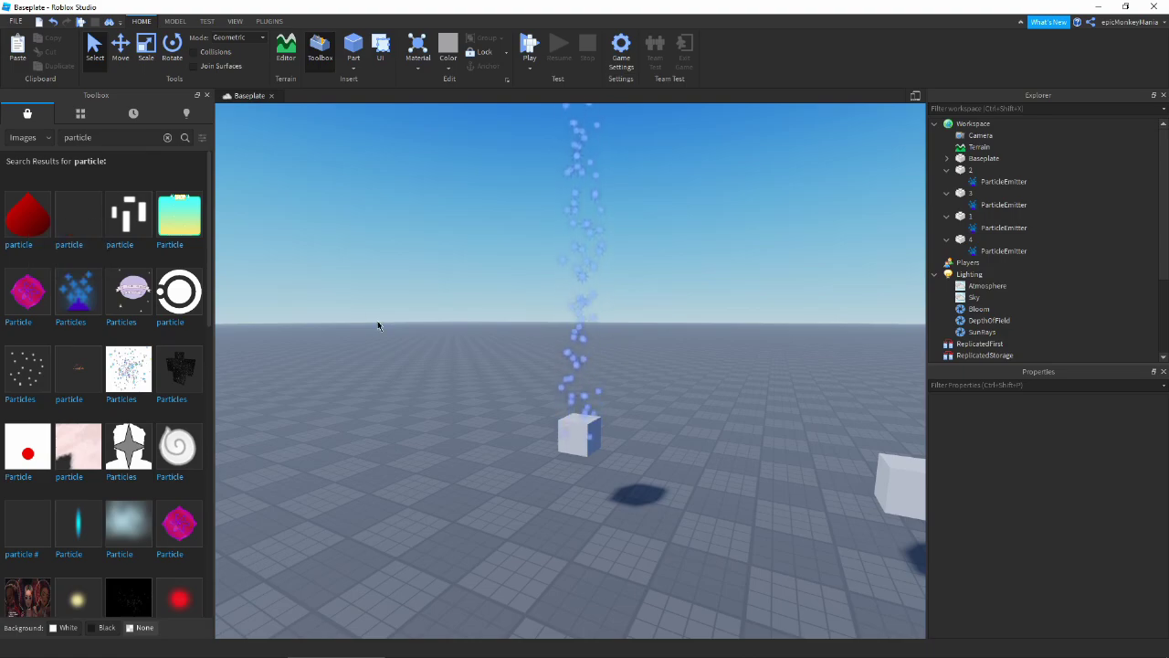
Apply the red drop image to part 1's ParticleEmitter by setting its Texture to asset ID 885774149, and view the particles.
right_click_drag(378, 325, 398, 334)
key("w")
left_click(984, 230)
left_click(1105, 490)
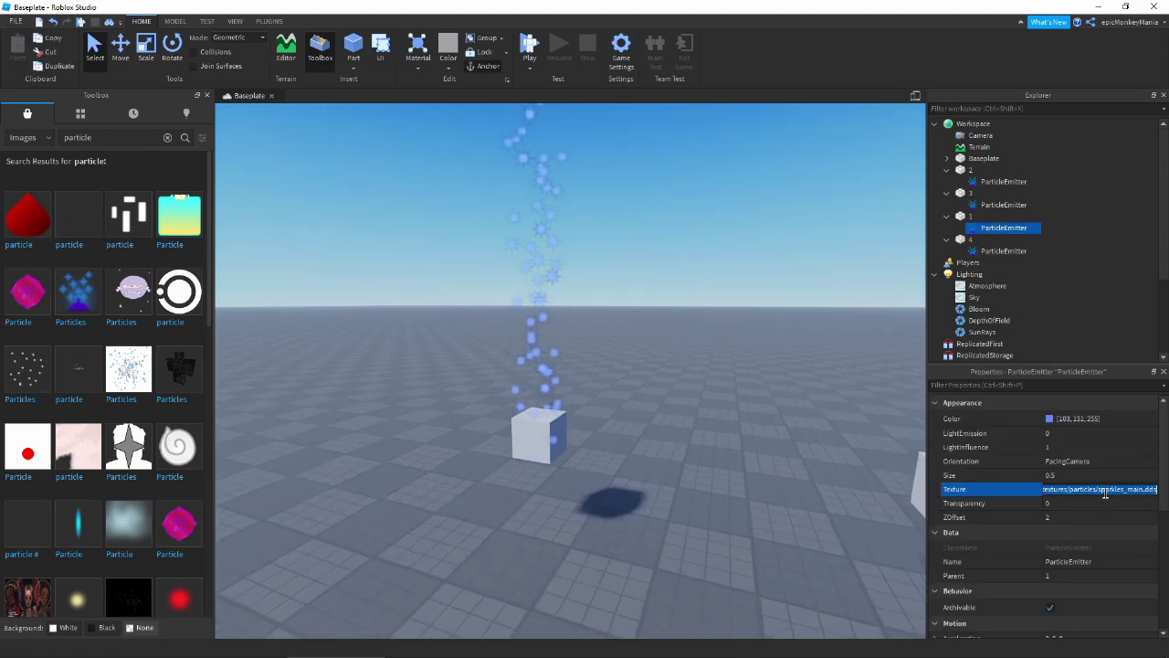
key("Return")
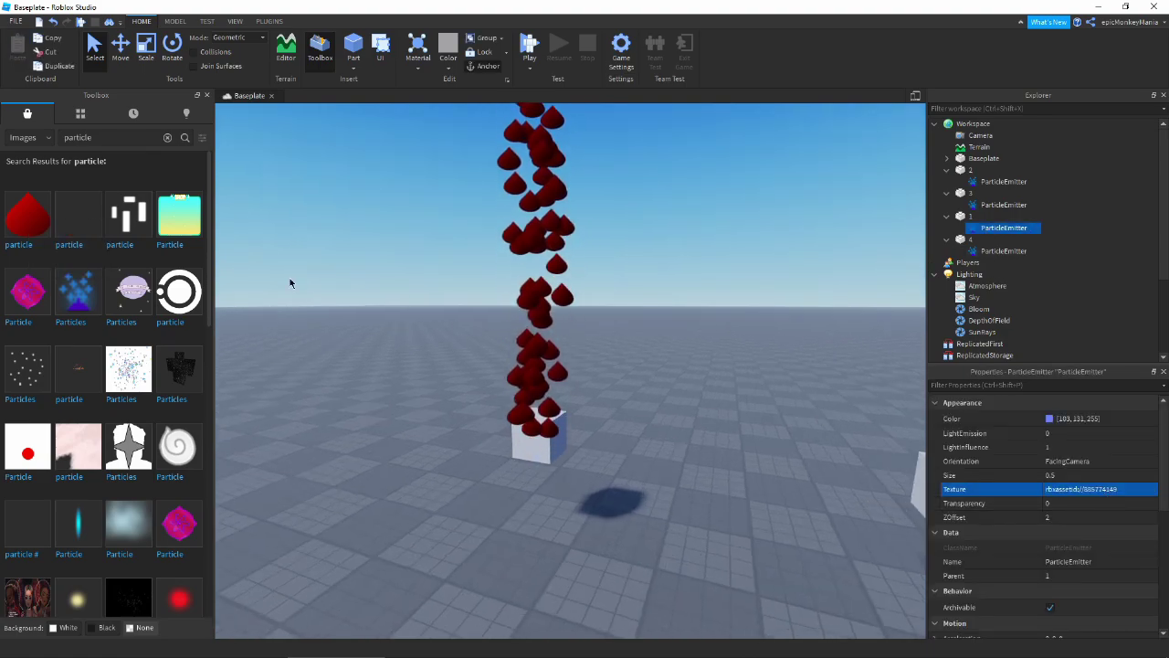
right_click_drag(432, 403, 433, 408)
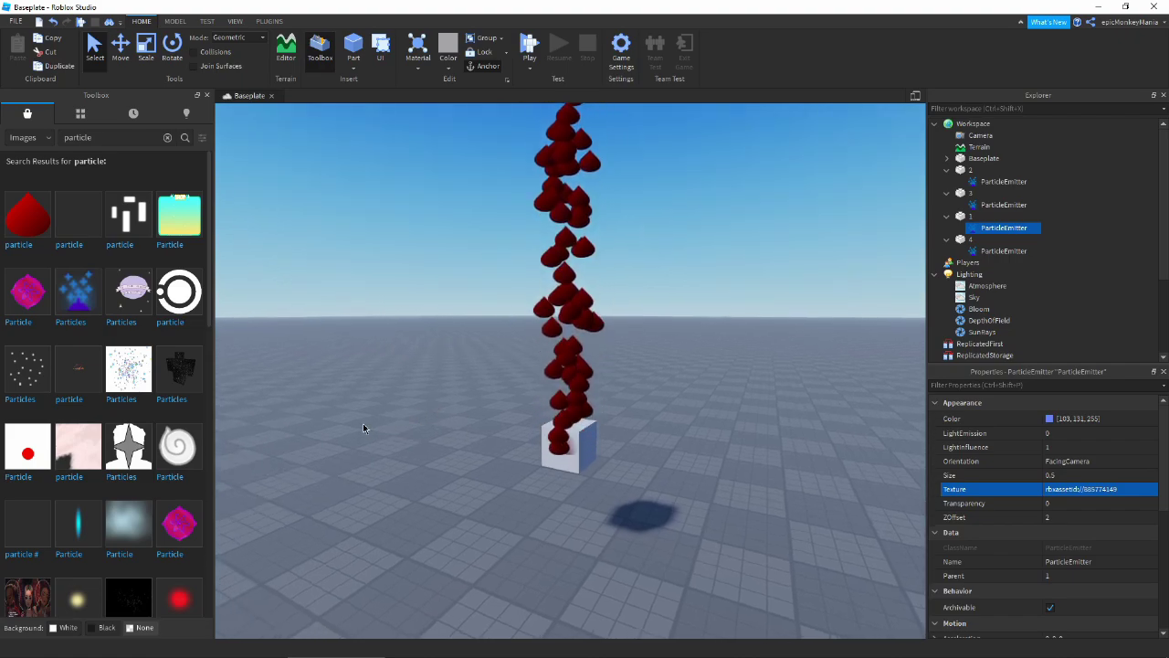
Undo the red drop texture and set the Texture to the dotted Particles image, rbxassetid://575421442, viewing it up close.
key("ctrl+z")
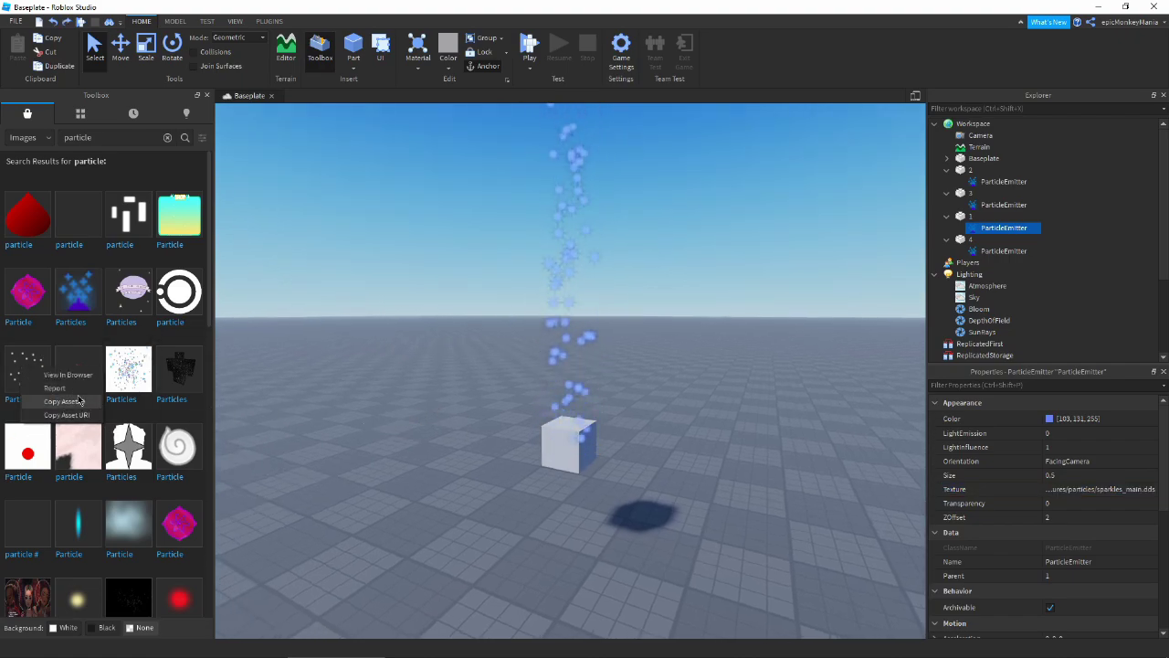
left_click(1058, 489)
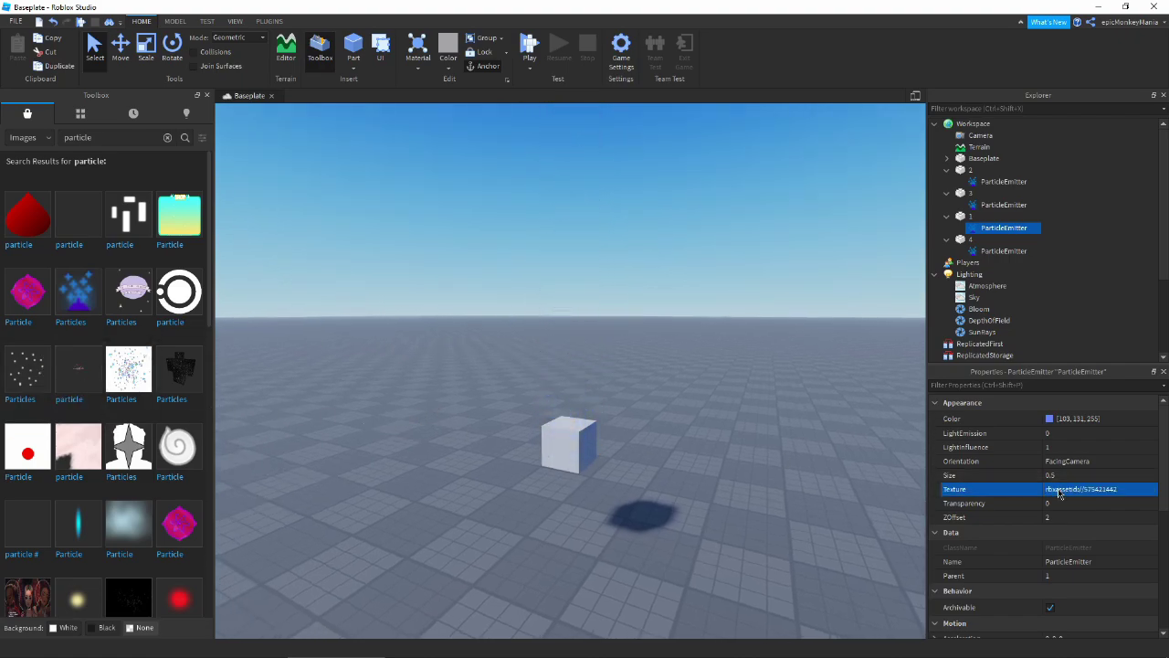
scroll(642, 487, "up", 5)
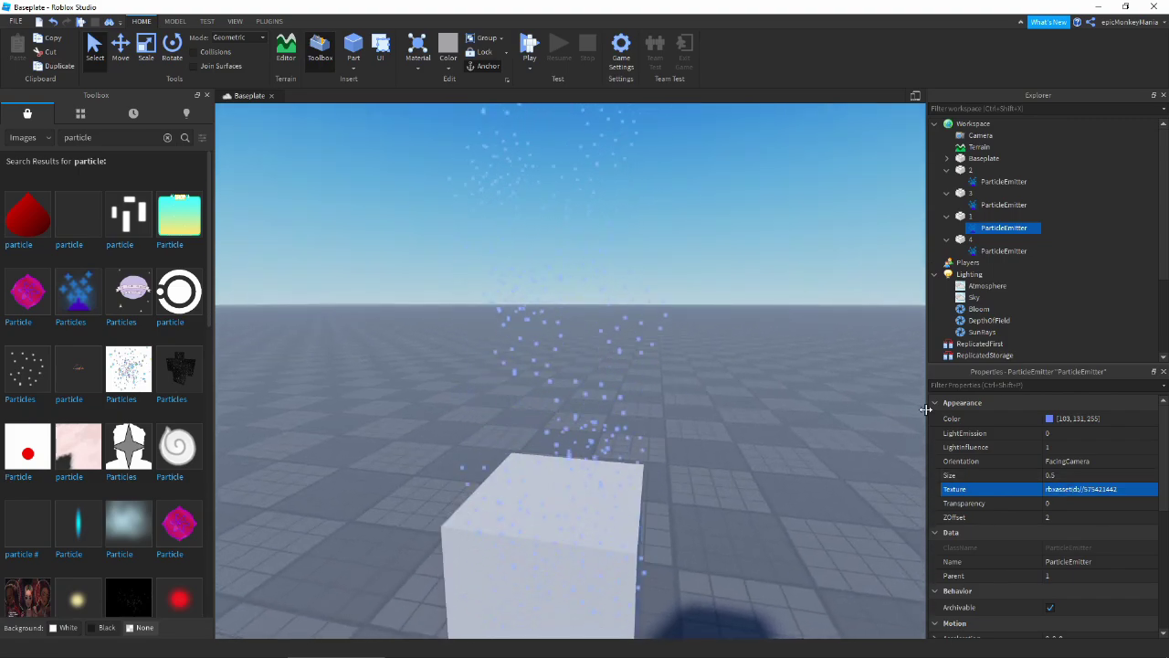
Set the emitter's Color to bright green (0, 255, 8) and view the dotted particles from near and far.
left_click(1050, 417)
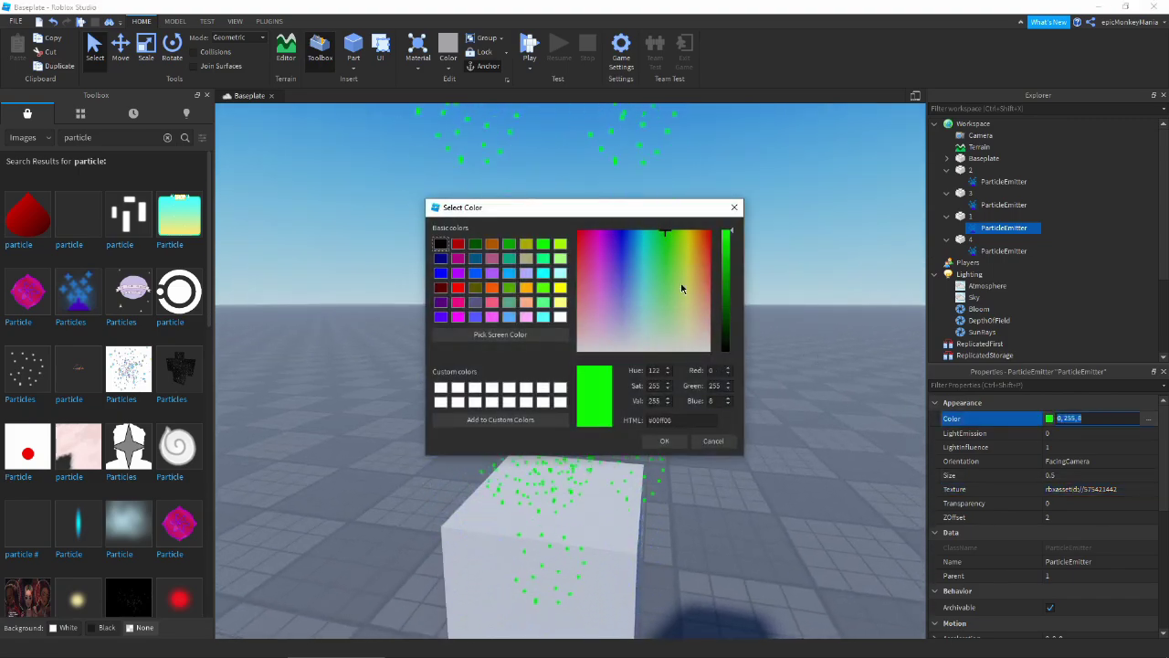
left_click(666, 441)
scroll(645, 423, "down", 10)
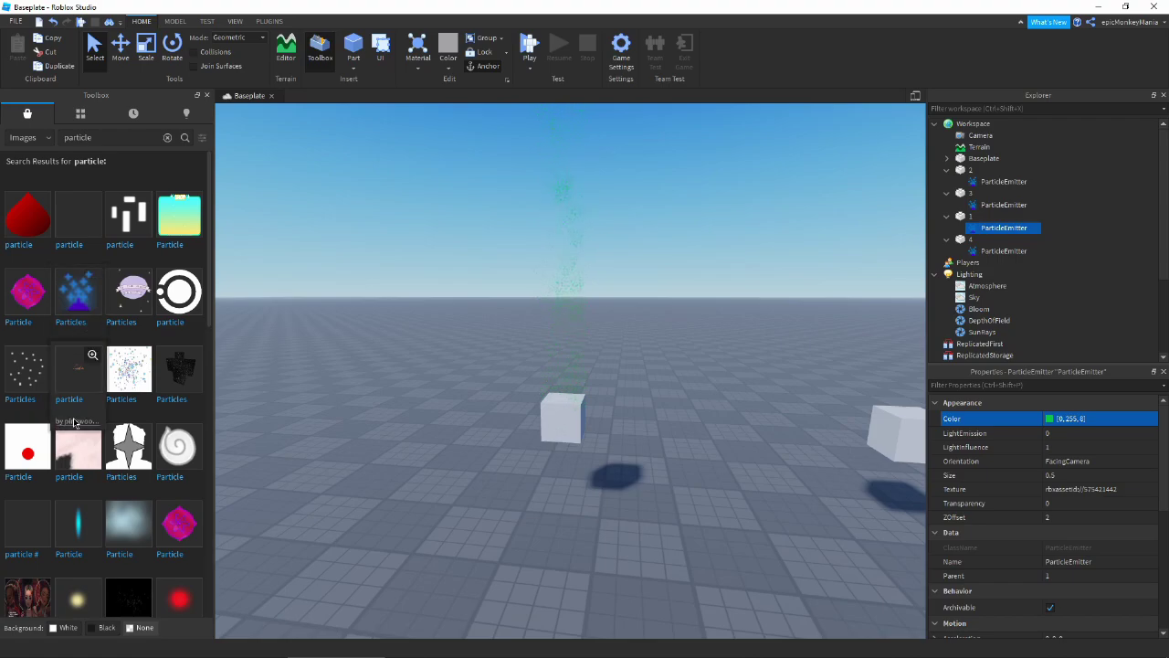
scroll(613, 274, "up", 4)
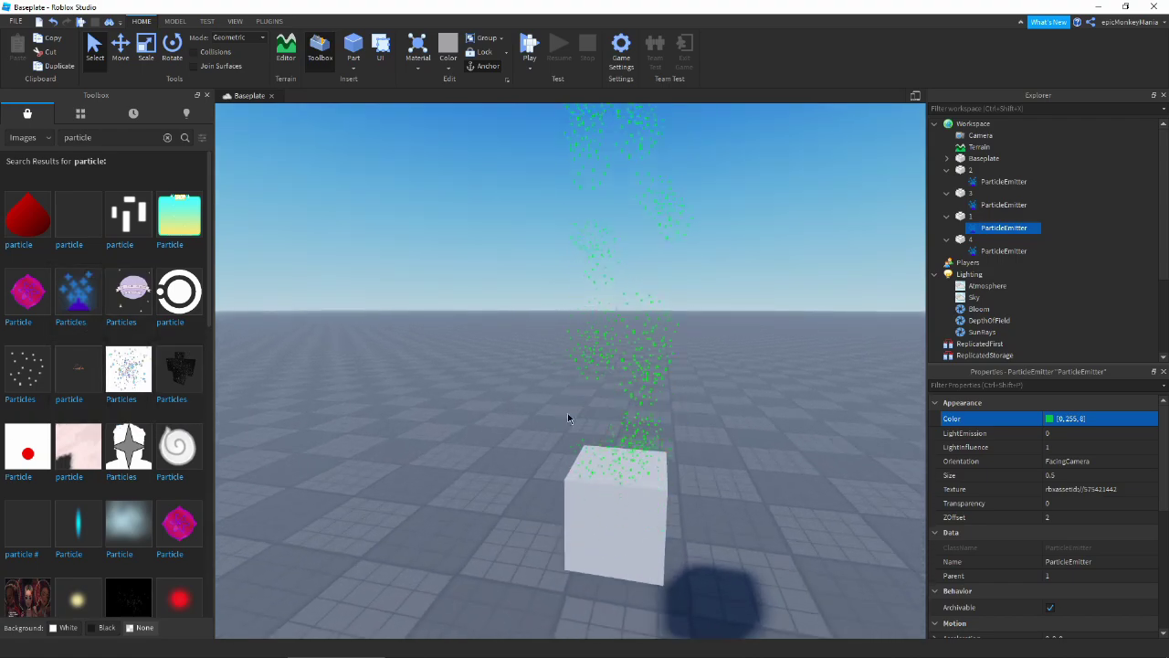
scroll(582, 403, "down", 5)
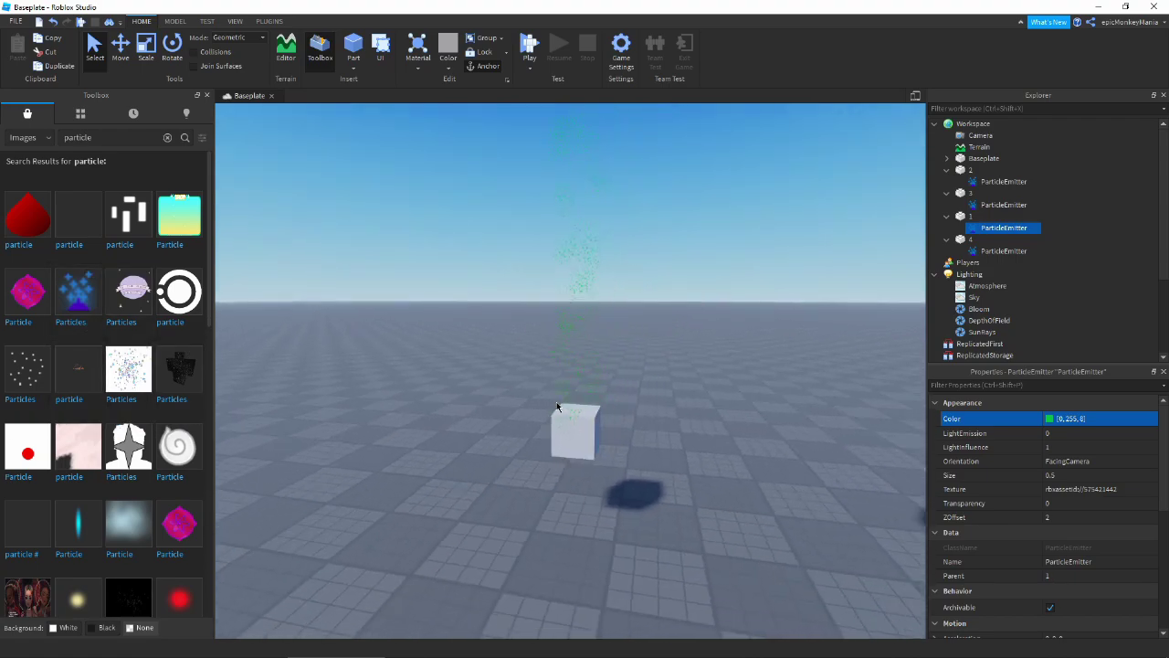
scroll(566, 407, "up", 5)
scroll(556, 405, "down", 3)
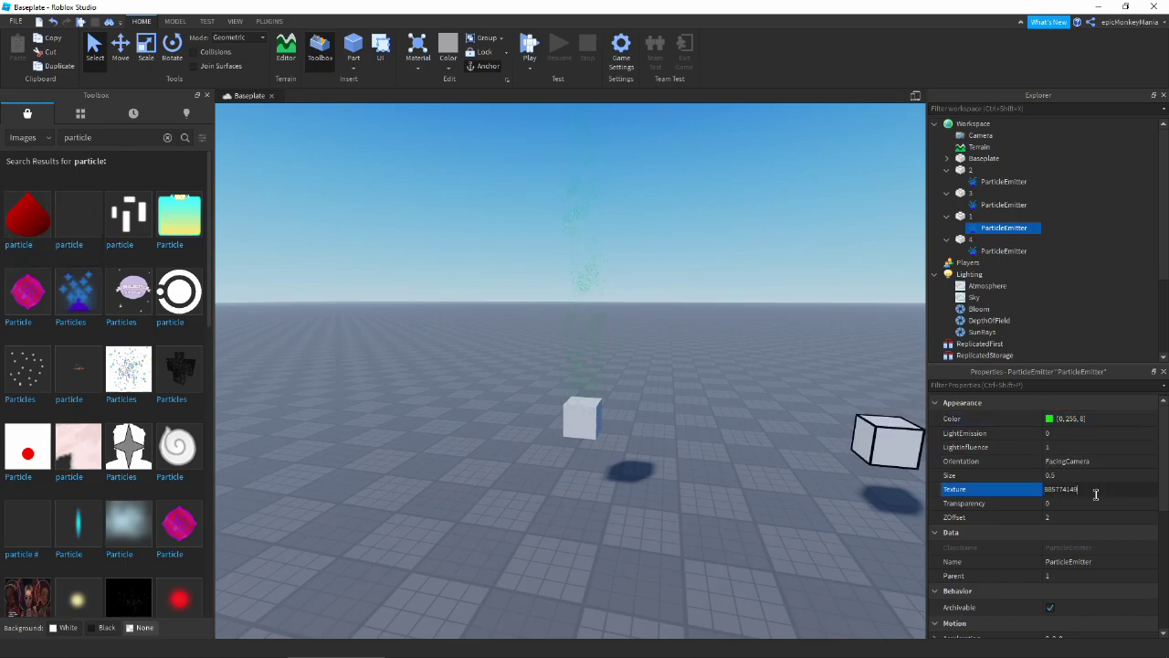
Set the green emitter's Texture to the red drop image, asset ID 885774149, and inspect how the color affects it.
key("Return")
scroll(452, 371, "up", 5)
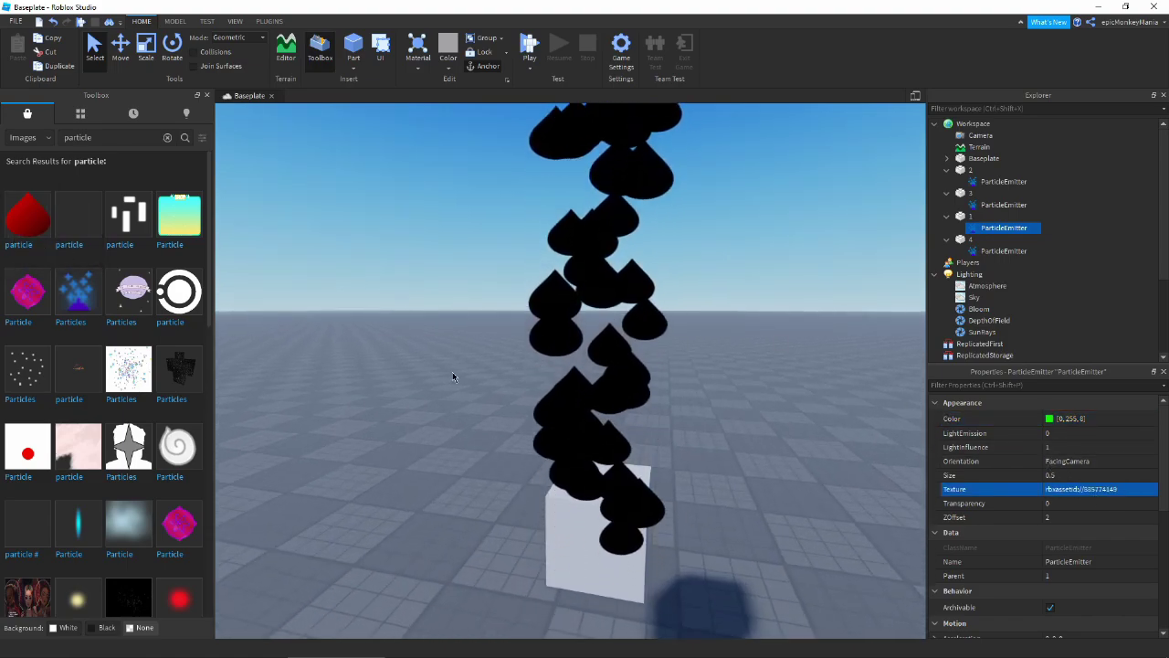
scroll(508, 448, "down", 5)
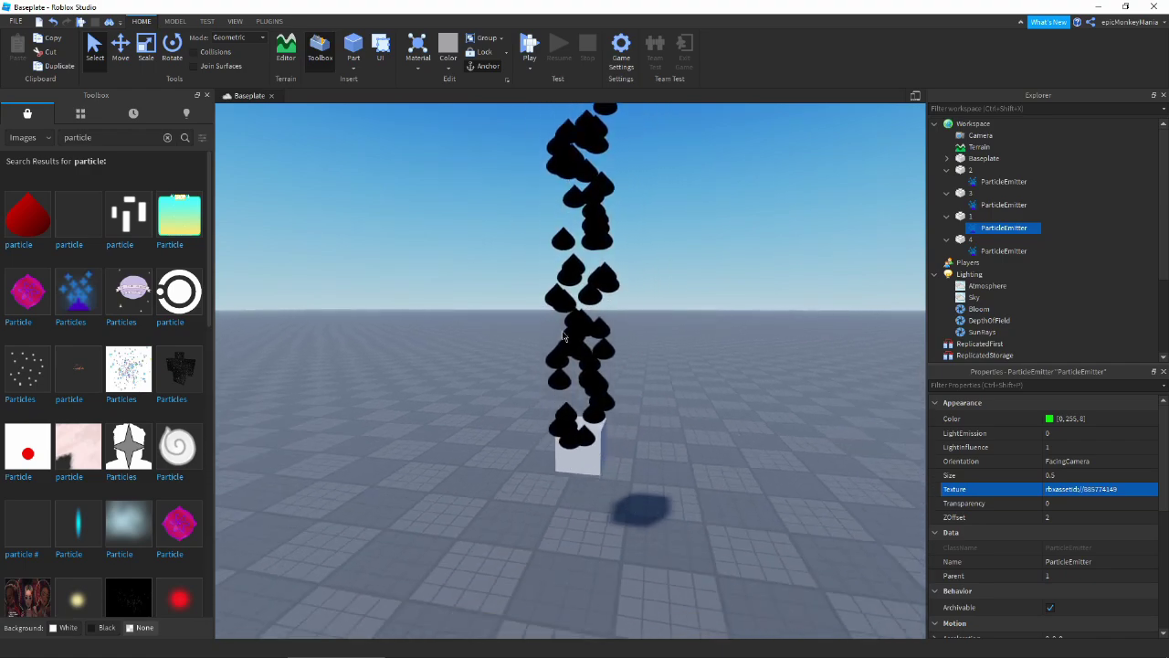
Restore the emitter's blue color (103, 131, 255), sparkles texture and size of 0.5, and close the Toolbox.
key("s")
key("d")
key("BackSpace")
key("Return")
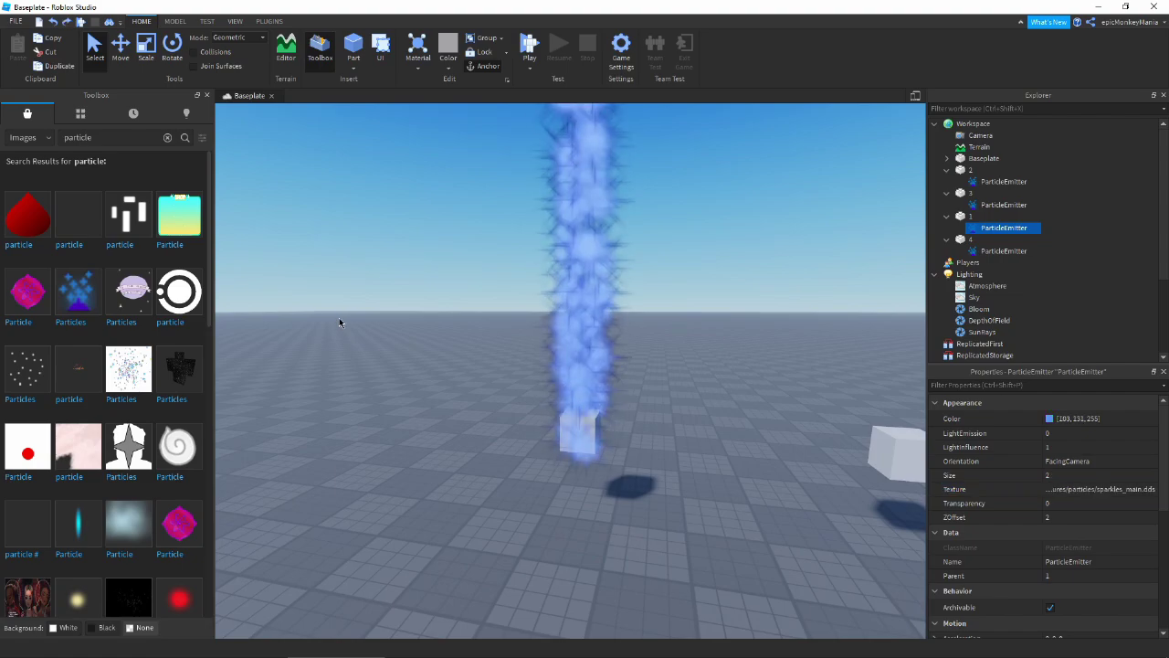
left_click(206, 96)
right_click_drag(754, 457, 755, 458)
key("w")
Set the emitter's Transparency to 0.2.
left_click(1092, 503)
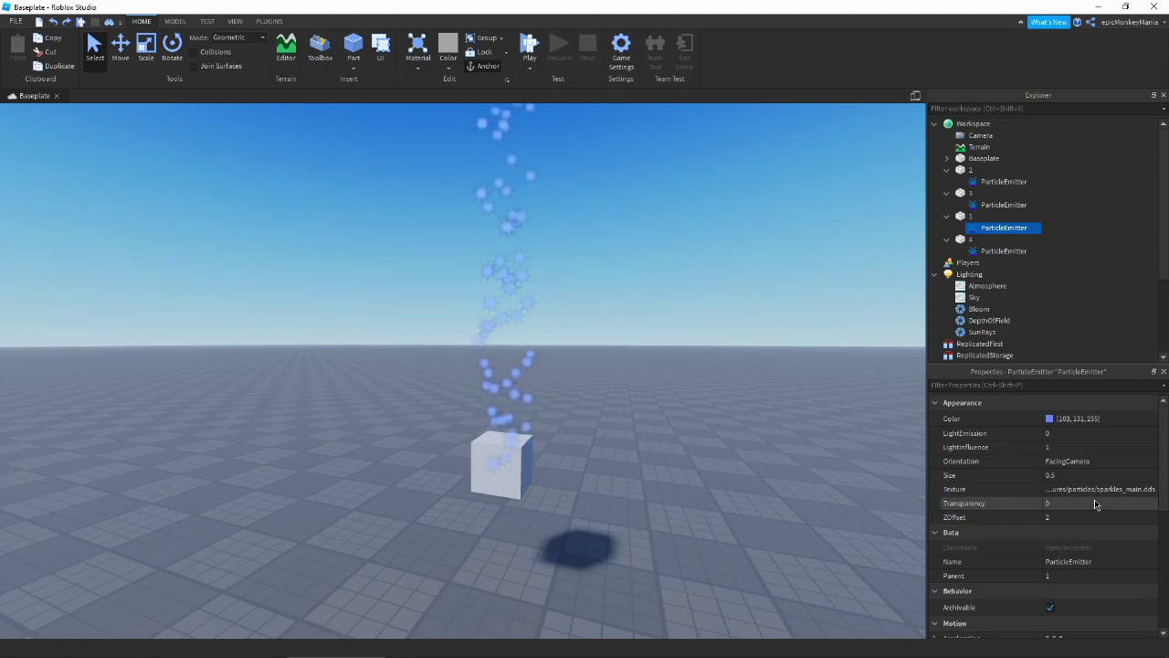
key("BackSpace")
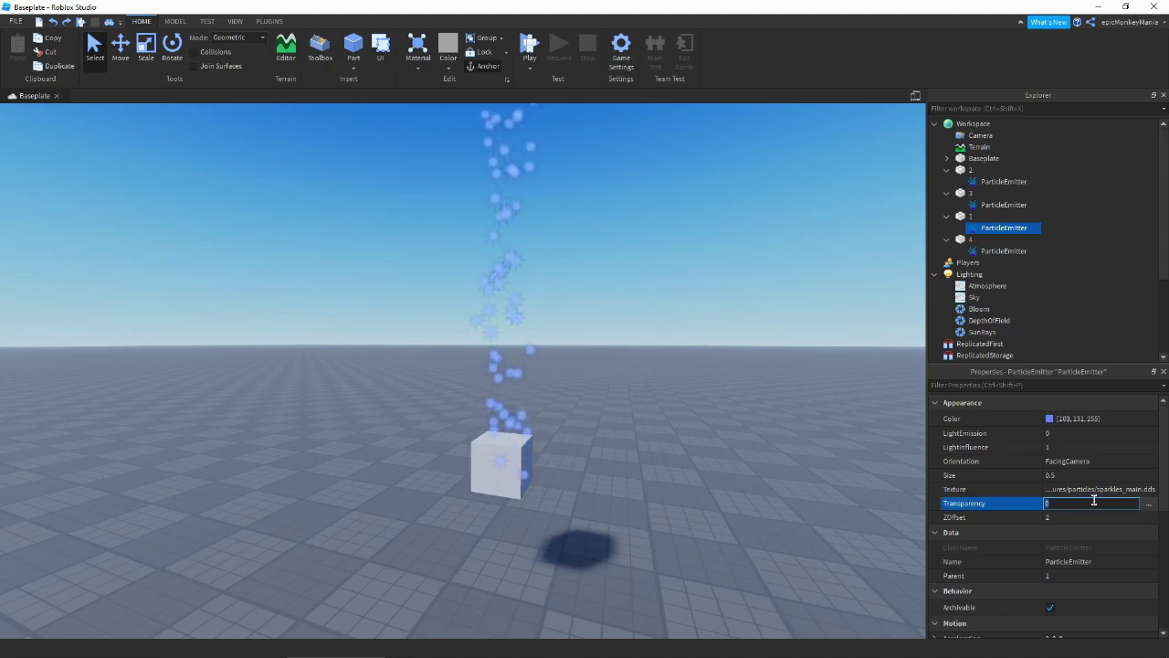
type("0.2")
key("Return")
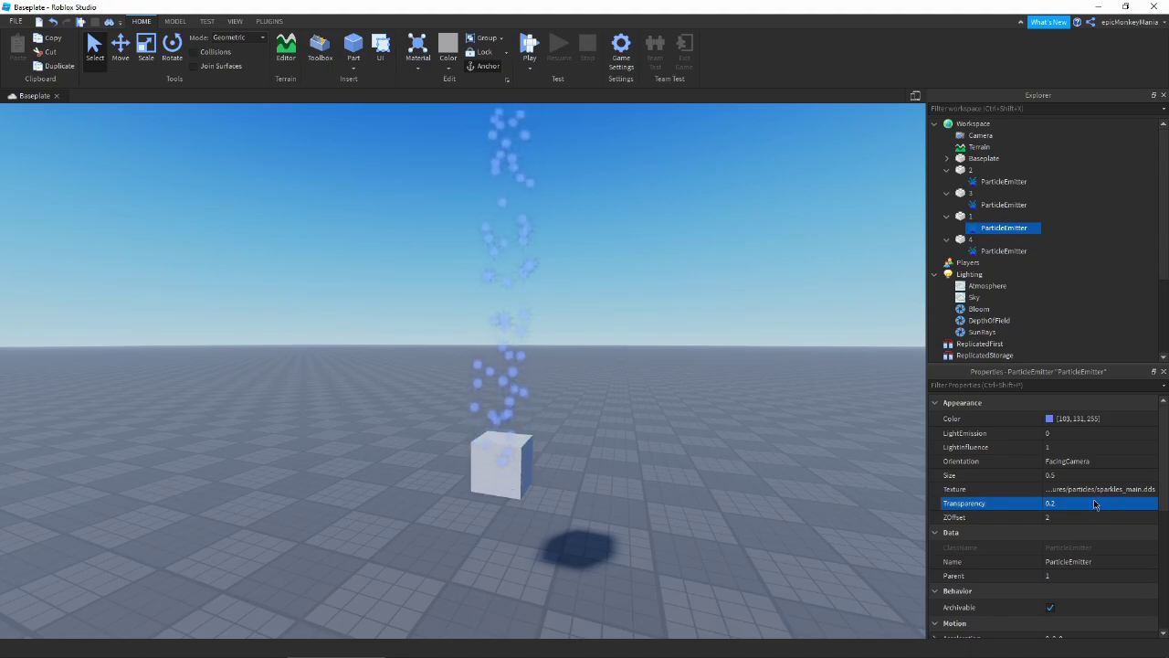
Raise the emitter's Transparency to 0.6 and examine the particles above the part up close and from farther away.
scroll(638, 421, "up", 5)
right_click_drag(639, 417, 630, 431)
scroll(453, 381, "down", 1)
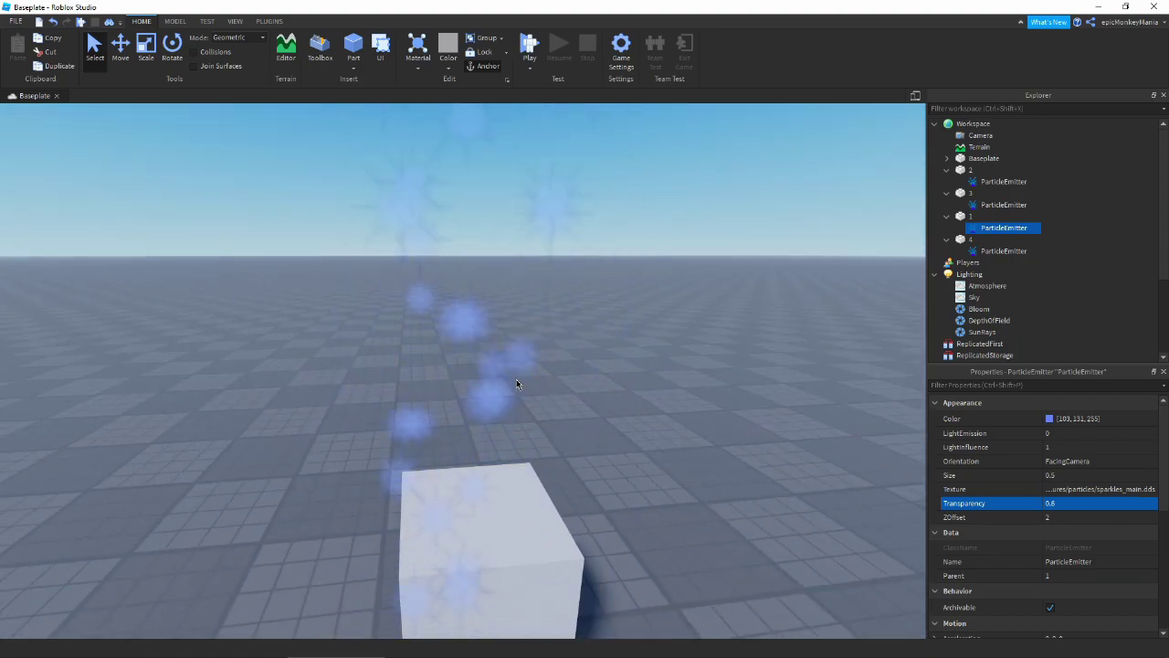
scroll(516, 379, "down", 5)
right_click_drag(735, 414, 734, 444)
scroll(734, 444, "up", 5)
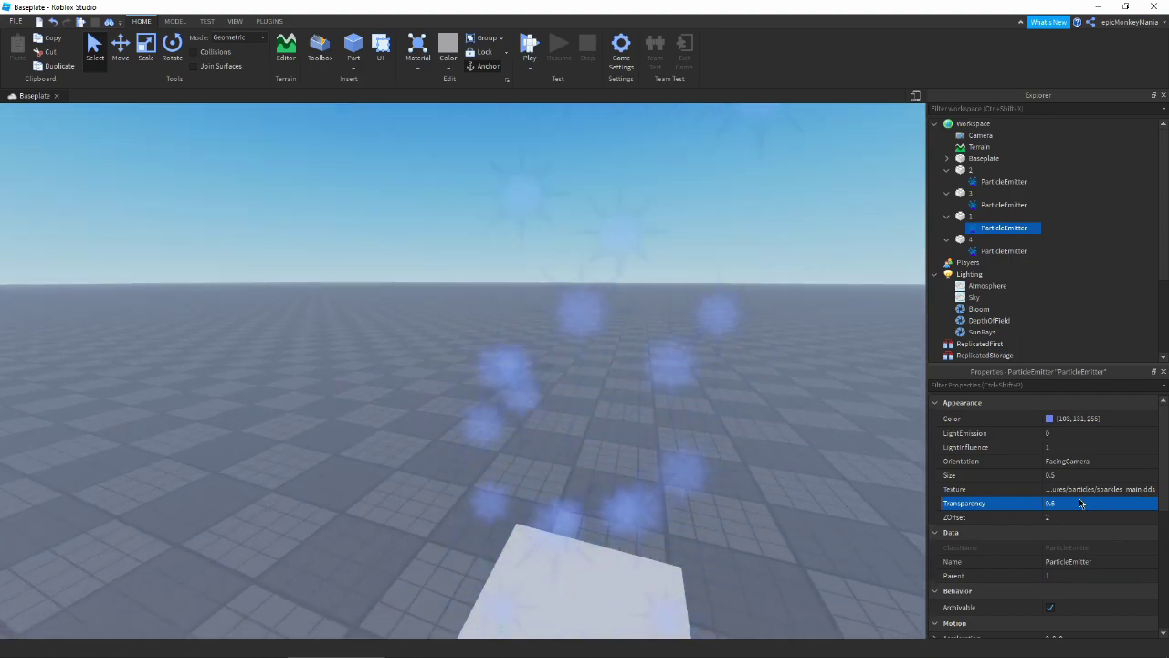
Raise the emitter's Transparency to 0.8 and finally to 1.
left_click(1080, 502)
type("0.8")
key("Return")
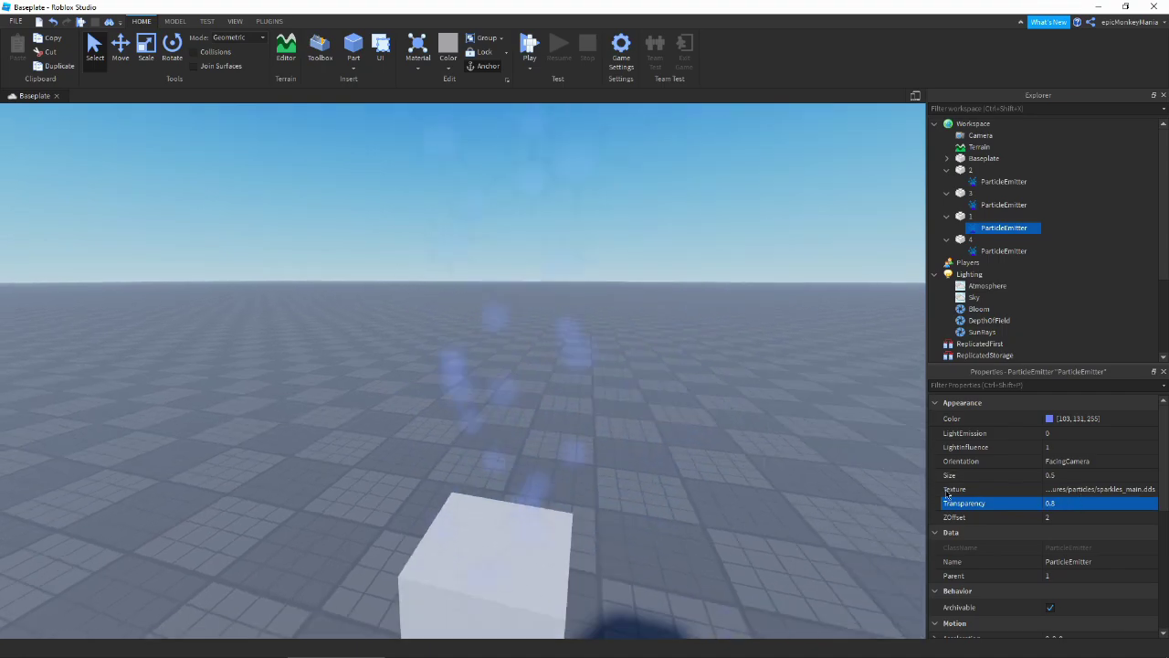
left_click(1085, 502)
type("1")
scroll(488, 465, "down", 5)
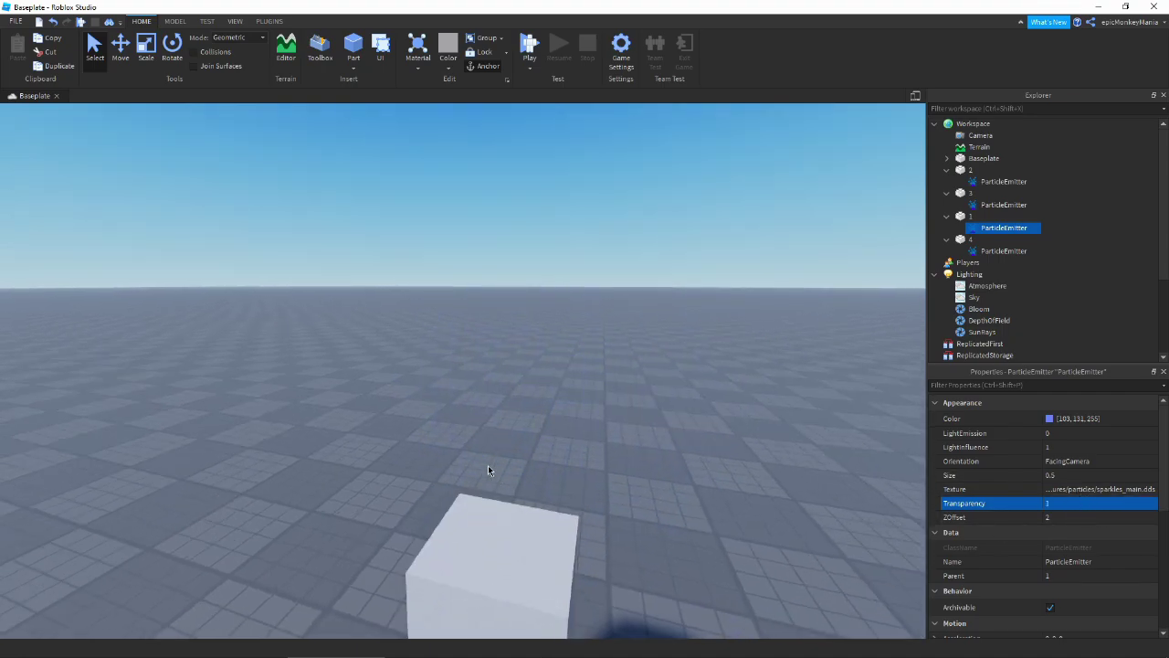
Reset the emitter's Transparency to 0 and view the particle stream together with the other parts.
key("Return")
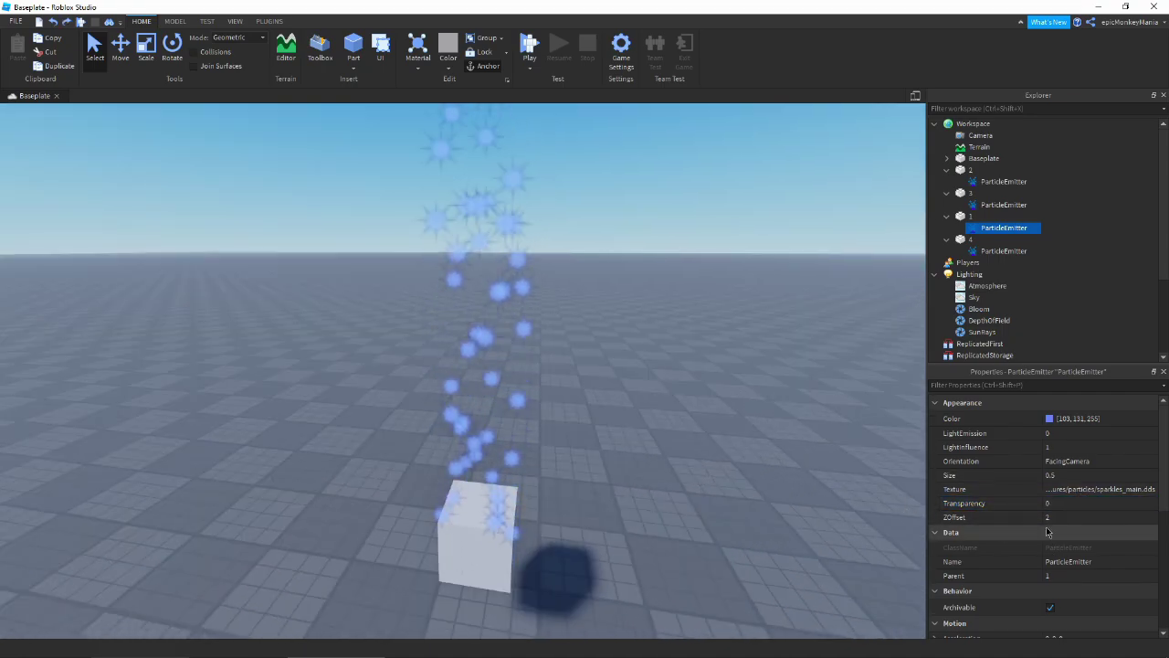
scroll(428, 546, "down", 3)
scroll(502, 394, "up", 1)
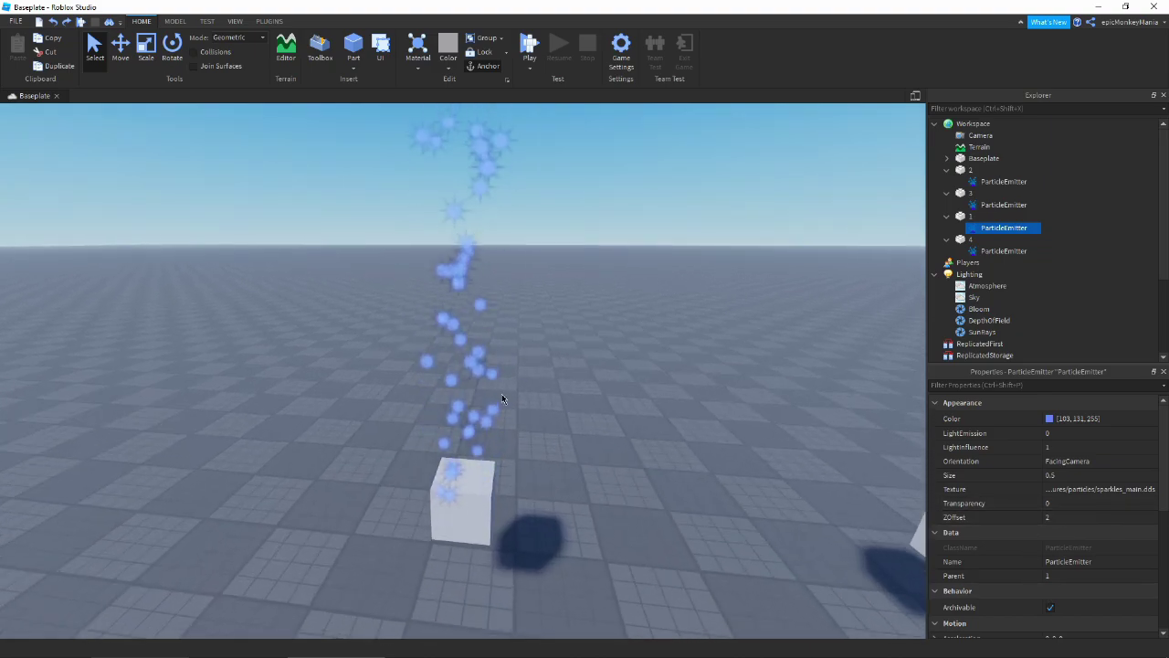
right_click_drag(489, 356, 490, 359)
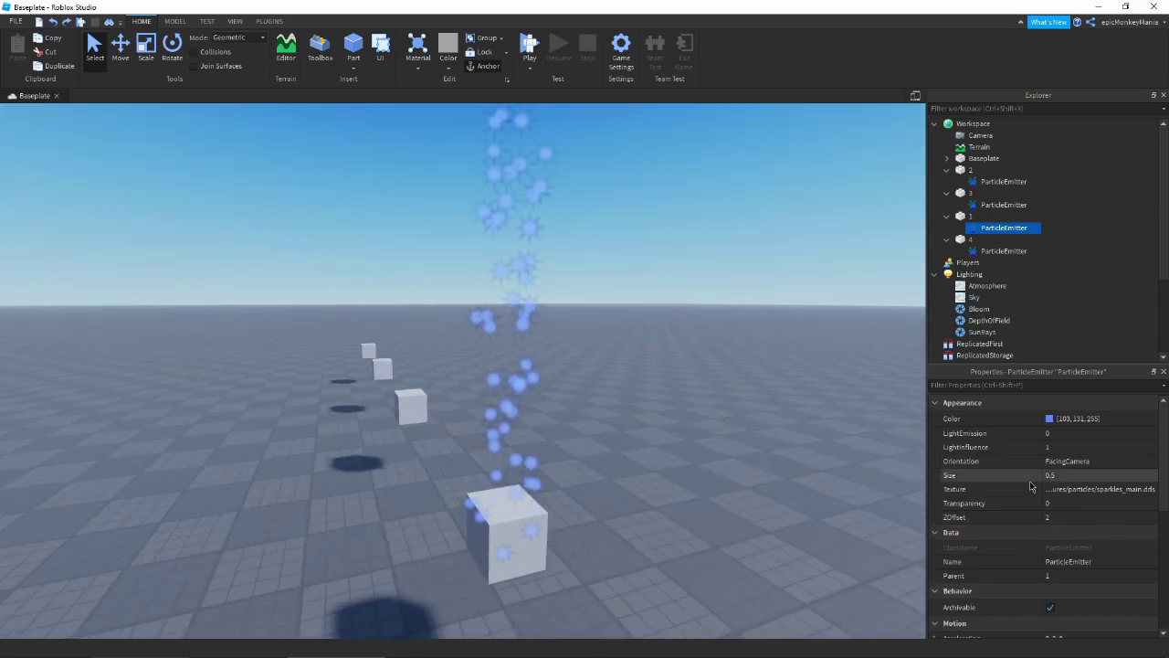
Test the emitter's ZOffset at 10 and at smaller values, and set it back to 2.
left_click(1046, 517)
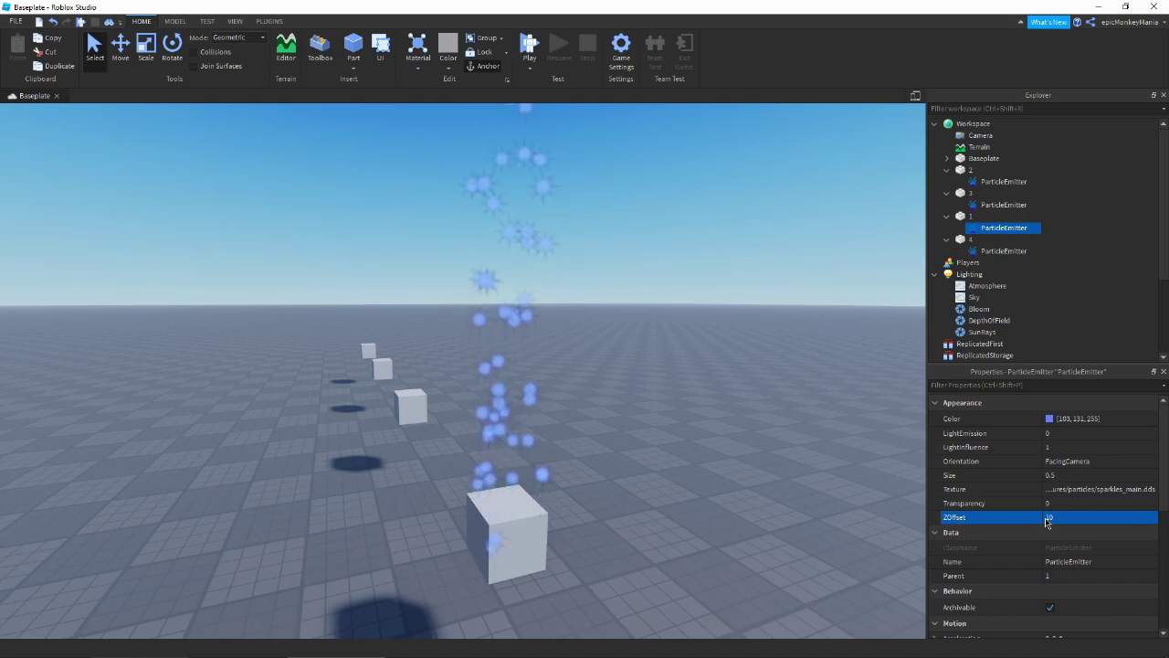
type("2")
key("Return")
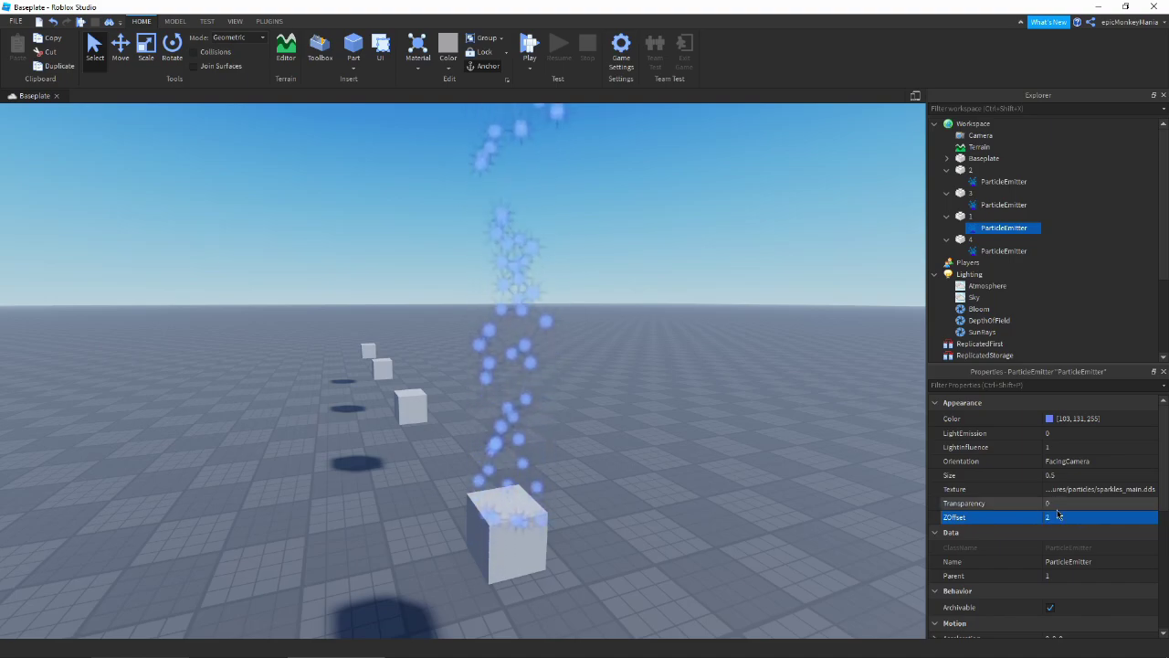
left_click(1073, 517)
type("3")
key("BackSpace")
type("1")
key("Return")
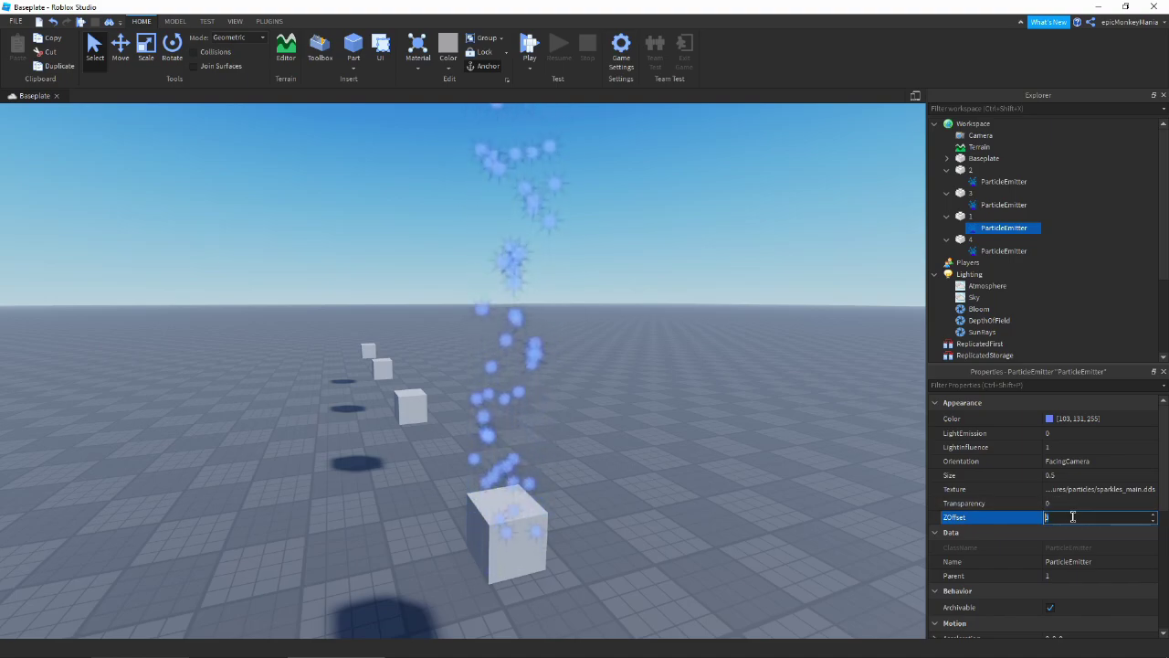
left_click(1073, 518)
type("2")
key("Return")
Duplicate part 1's emitter, set the copy's ZOffset to 4 to compare the particles, and undo both changes.
right_click_drag(603, 521, 493, 419)
key("ctrl+d")
left_click(1096, 516)
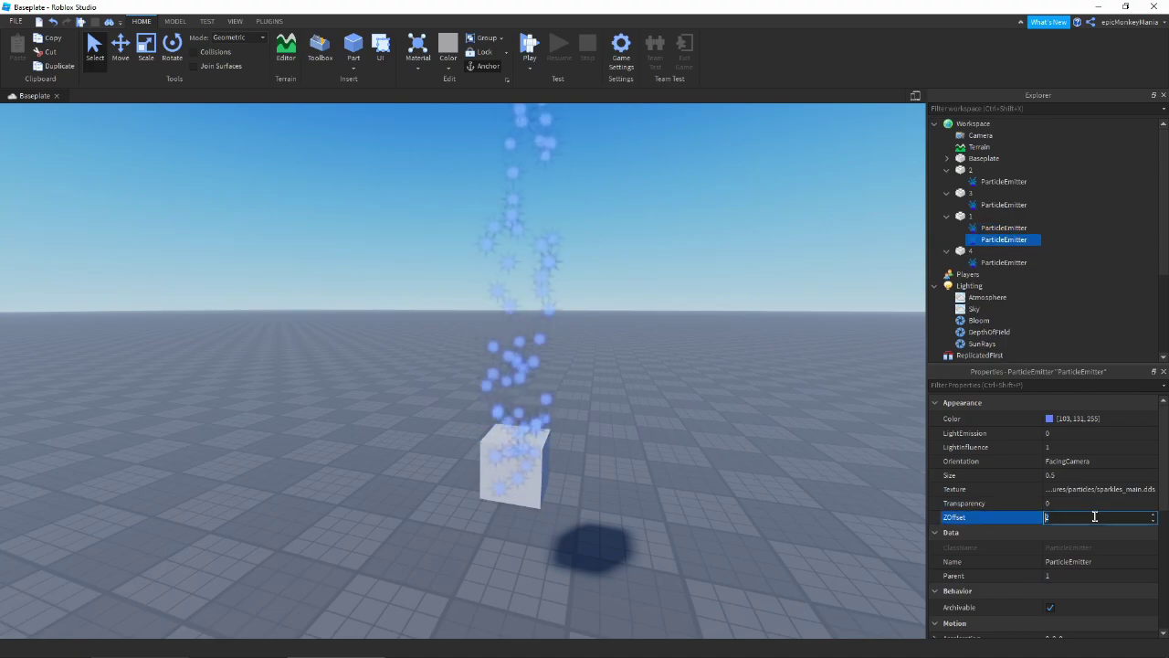
type("4")
key("Return")
right_click_drag(851, 447, 842, 441)
key("ctrl+z")
key("ctrl+z")
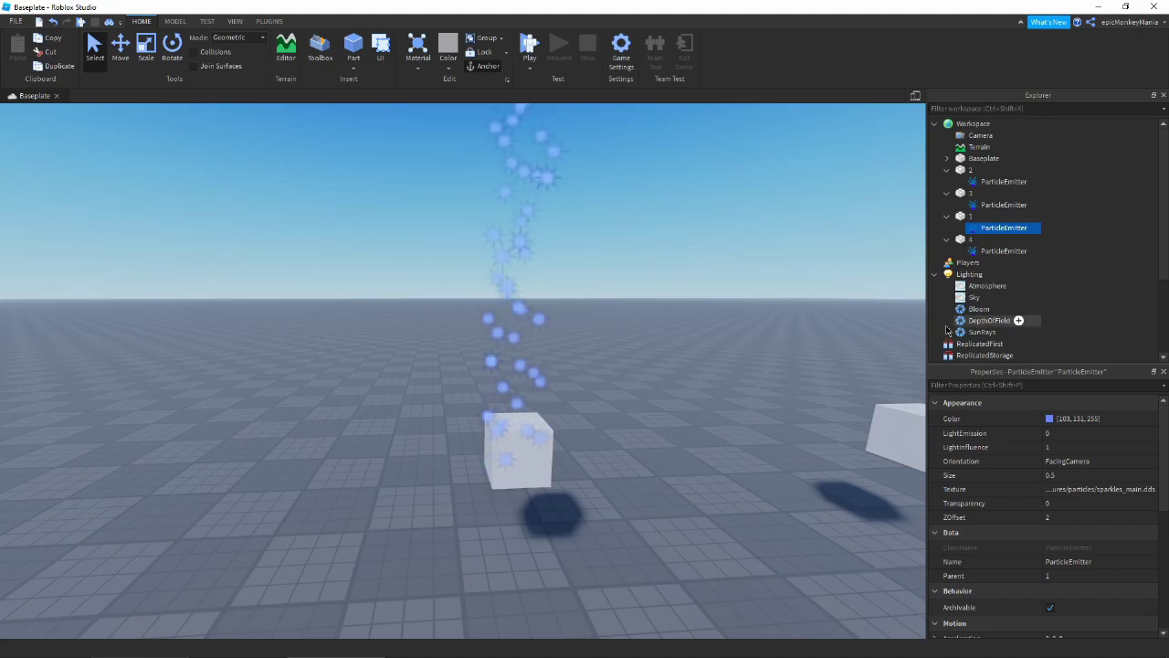
scroll(1046, 480, "down", 1)
scroll(1000, 459, "up", 2)
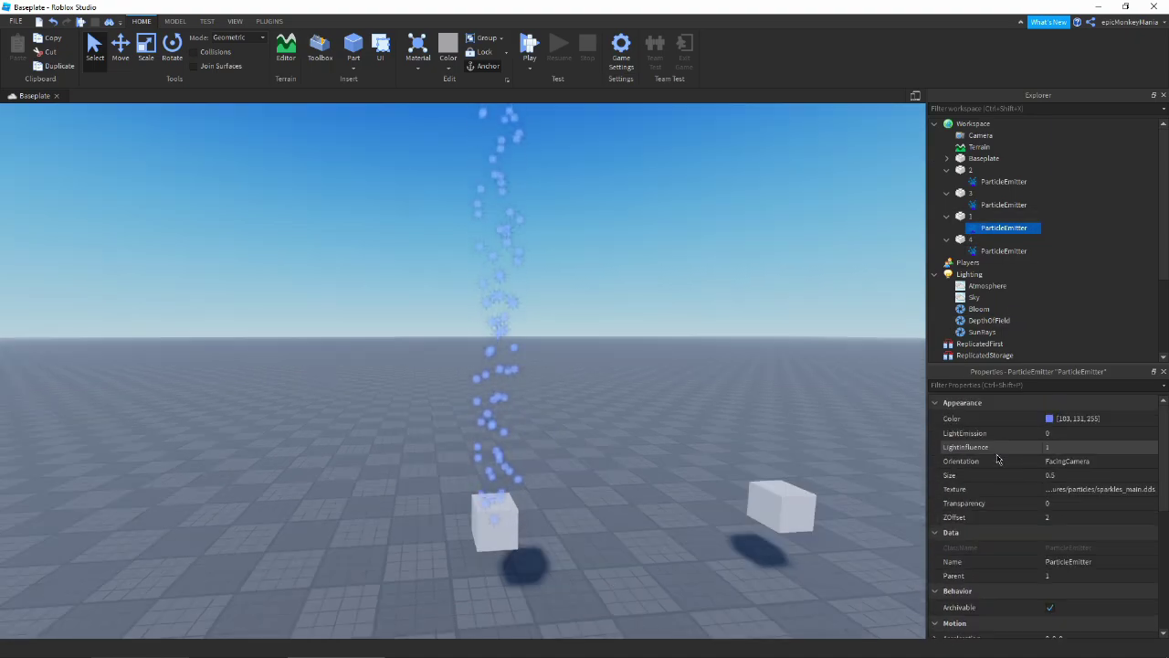
Expand the emitter's Acceleration property to show its X, Y and Z values, and view the particle stream.
scroll(998, 461, "down", 3)
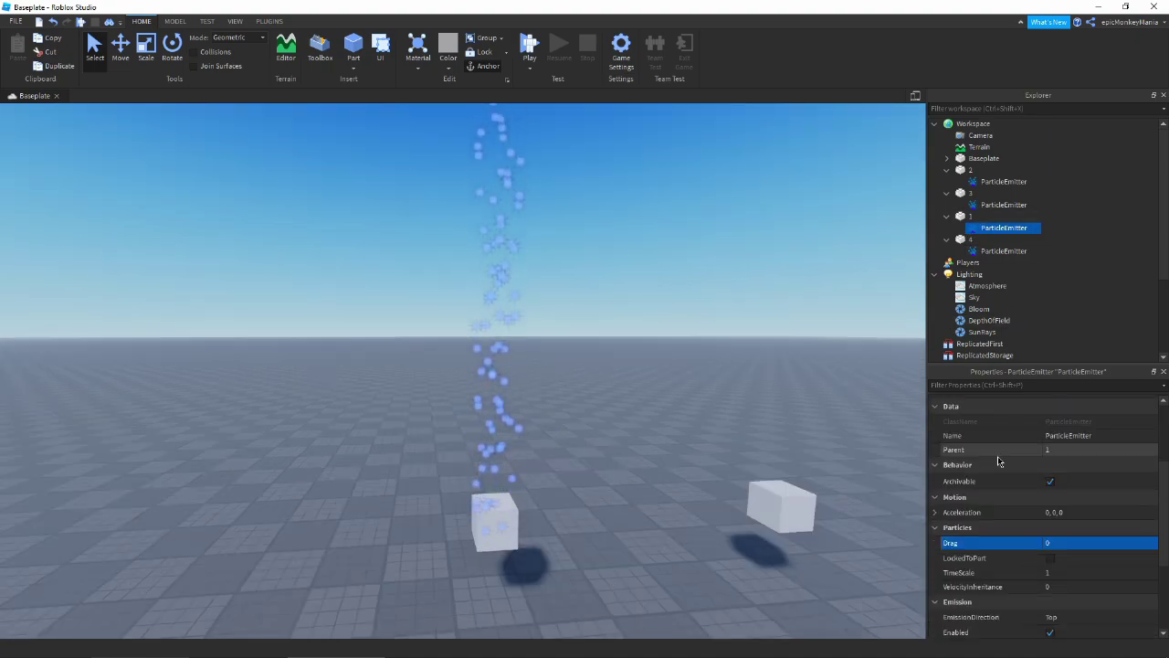
left_click(934, 512)
scroll(995, 502, "down", 1)
right_click_drag(683, 470, 684, 470)
key("s")
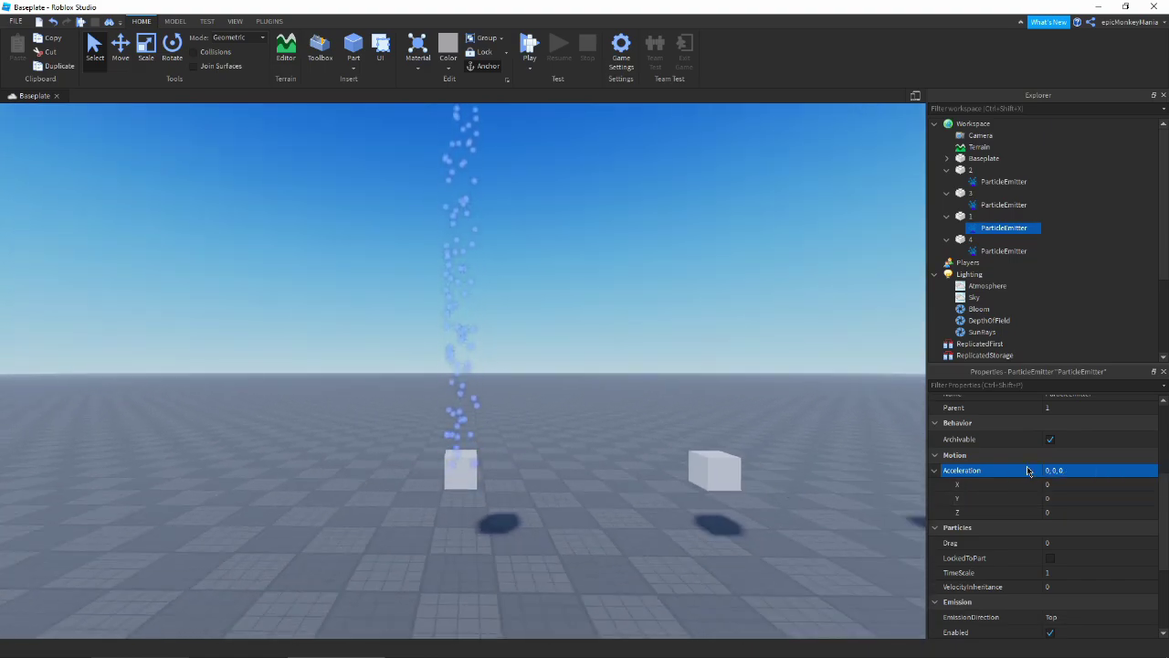
right_click_drag(504, 597, 504, 597)
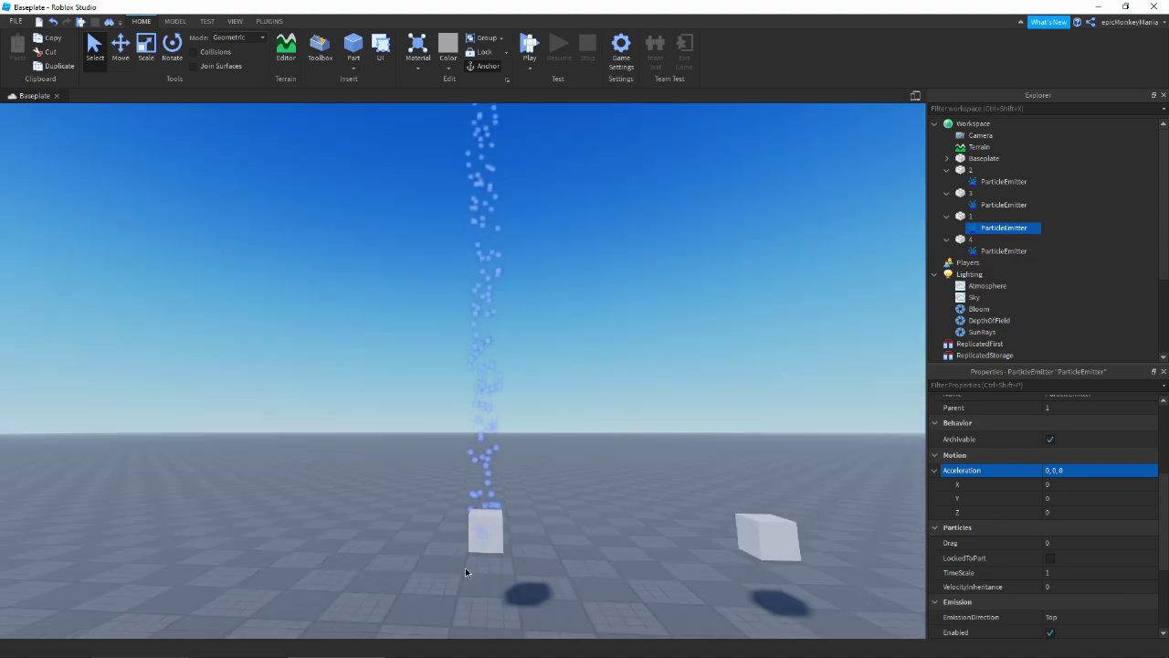
Set the X Acceleration of part 1's emitter to 1 and view the bending particle stream from the side.
left_click(1078, 487)
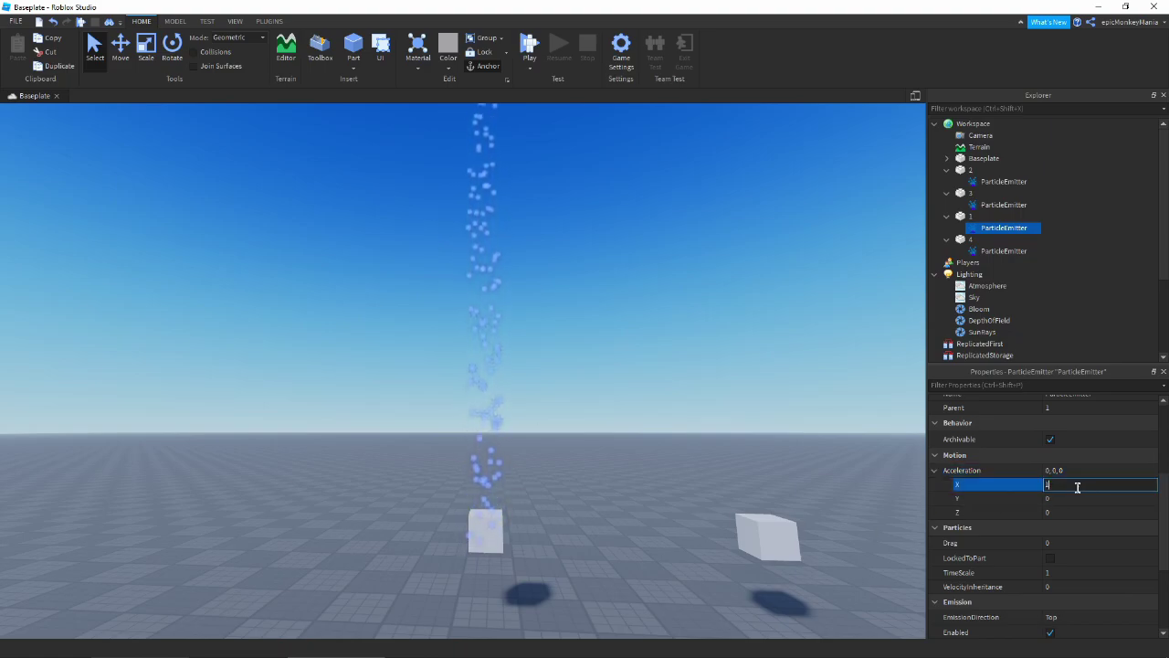
type("1")
key("Return")
right_click_drag(668, 435, 668, 430)
key("a")
key("d")
key("s")
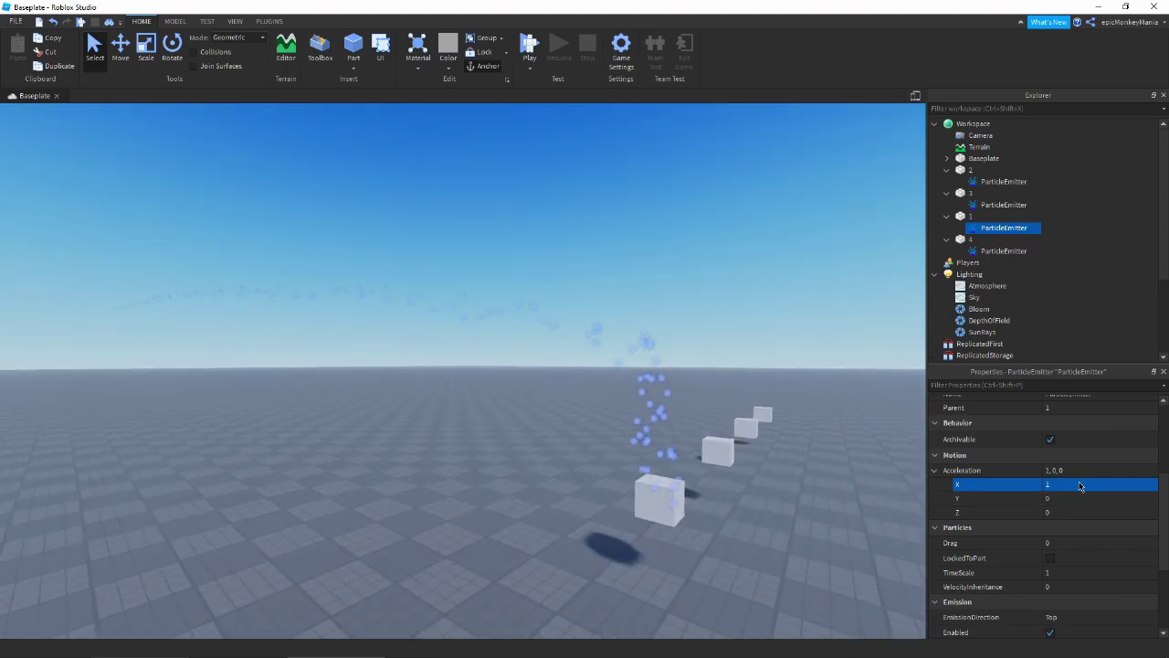
Reset the emitter's X Acceleration to 0, set Y to 2, and look at the rising particles.
left_click(1082, 485)
left_click(1063, 498)
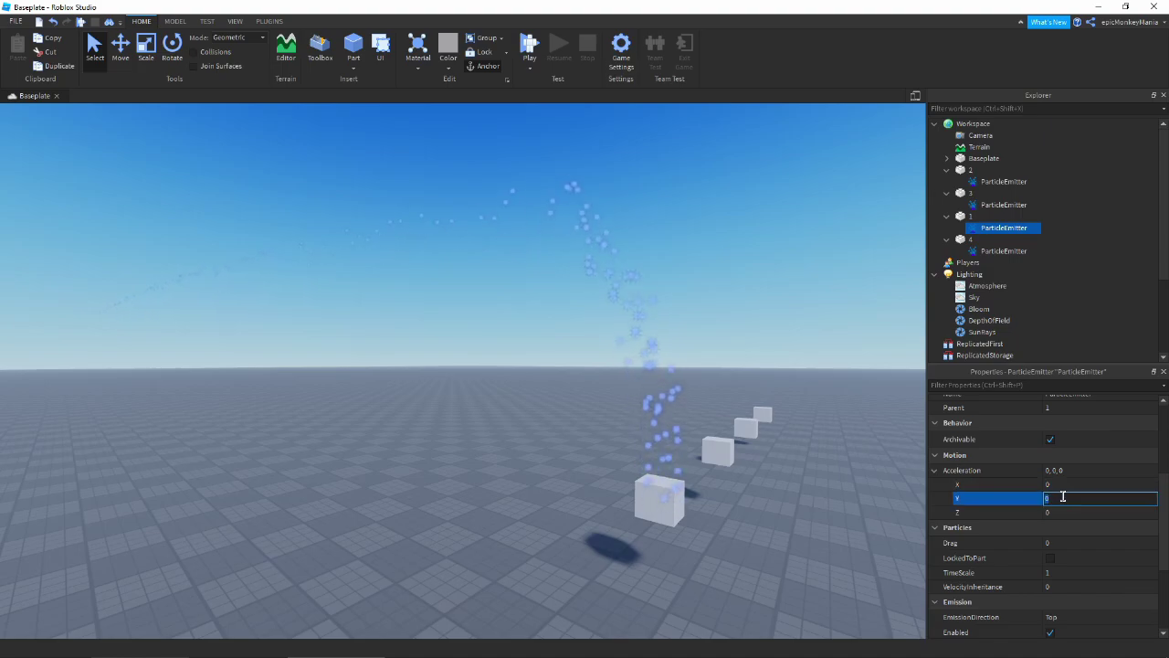
right_click_drag(695, 501, 534, 443)
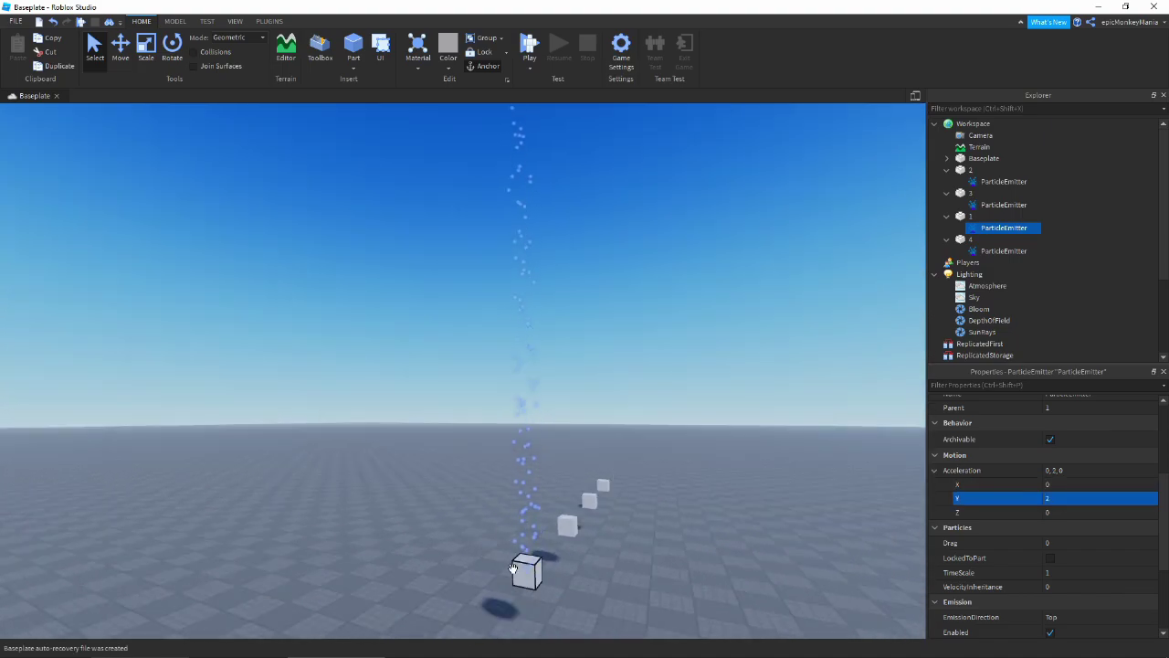
right_click_drag(523, 393, 511, 280)
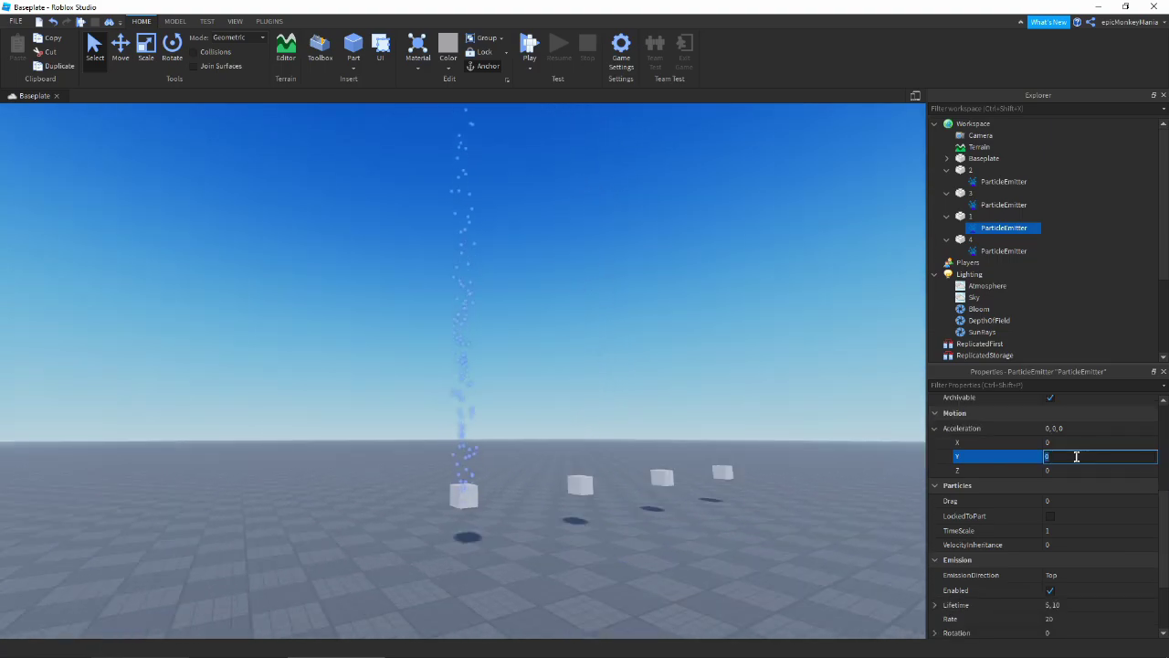
Set the emitter's Y Acceleration to -1, add an X Acceleration of 2, and watch the particles from the side.
right_click_drag(547, 460, 541, 448)
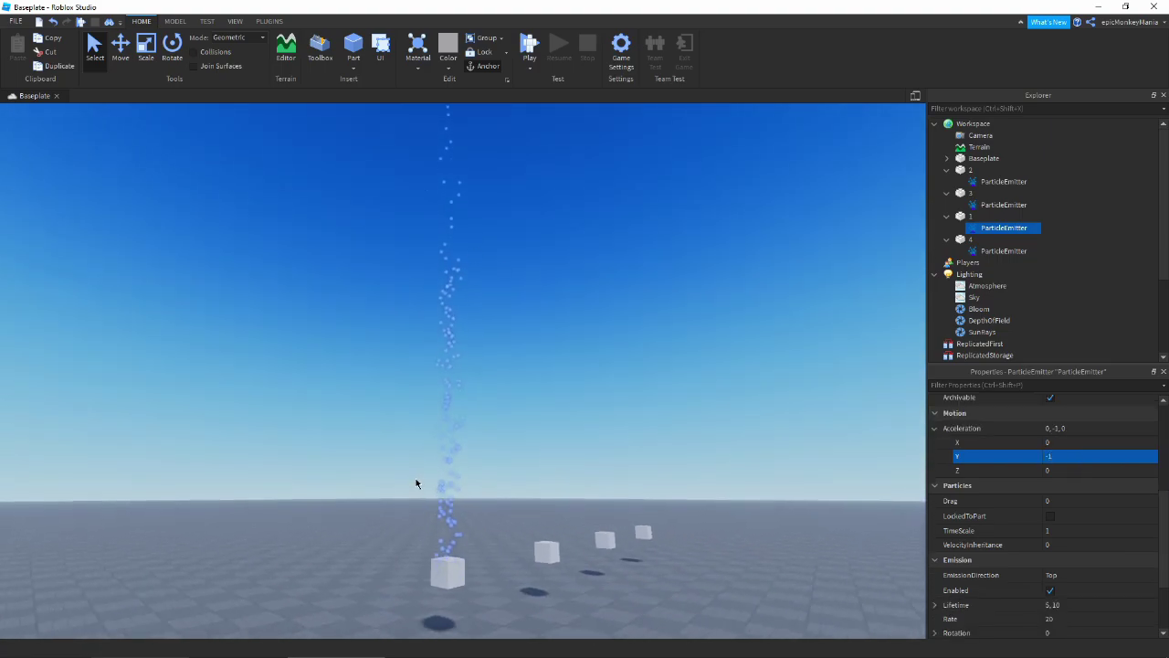
right_click_drag(415, 479, 436, 474)
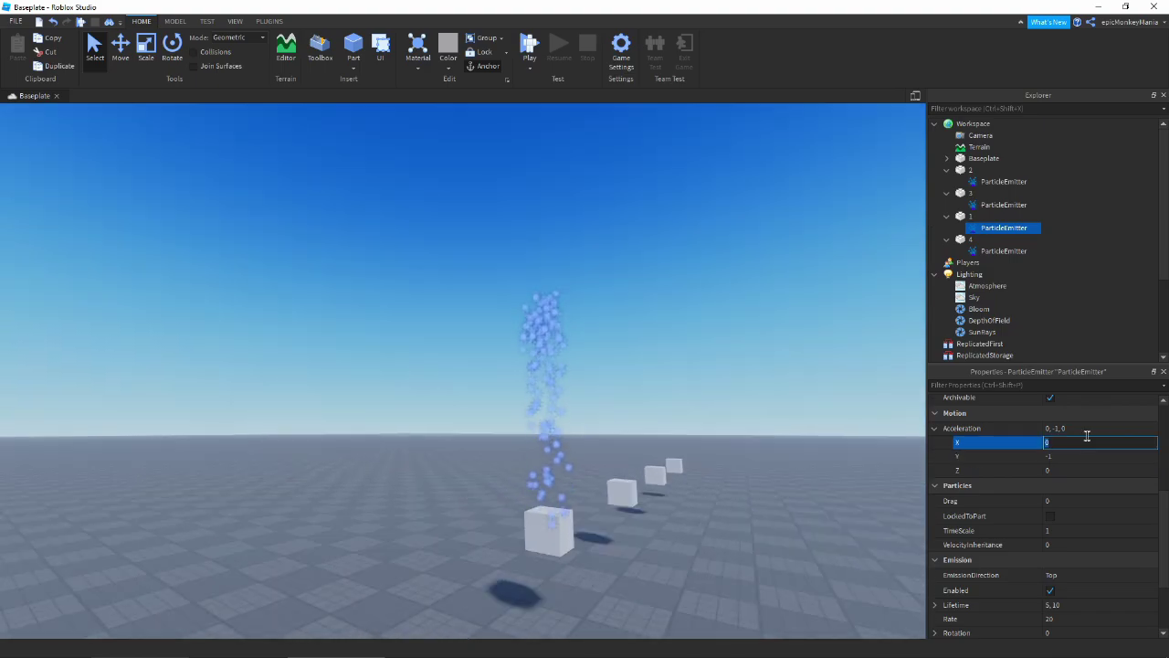
key("a")
right_click_drag(574, 485, 804, 458)
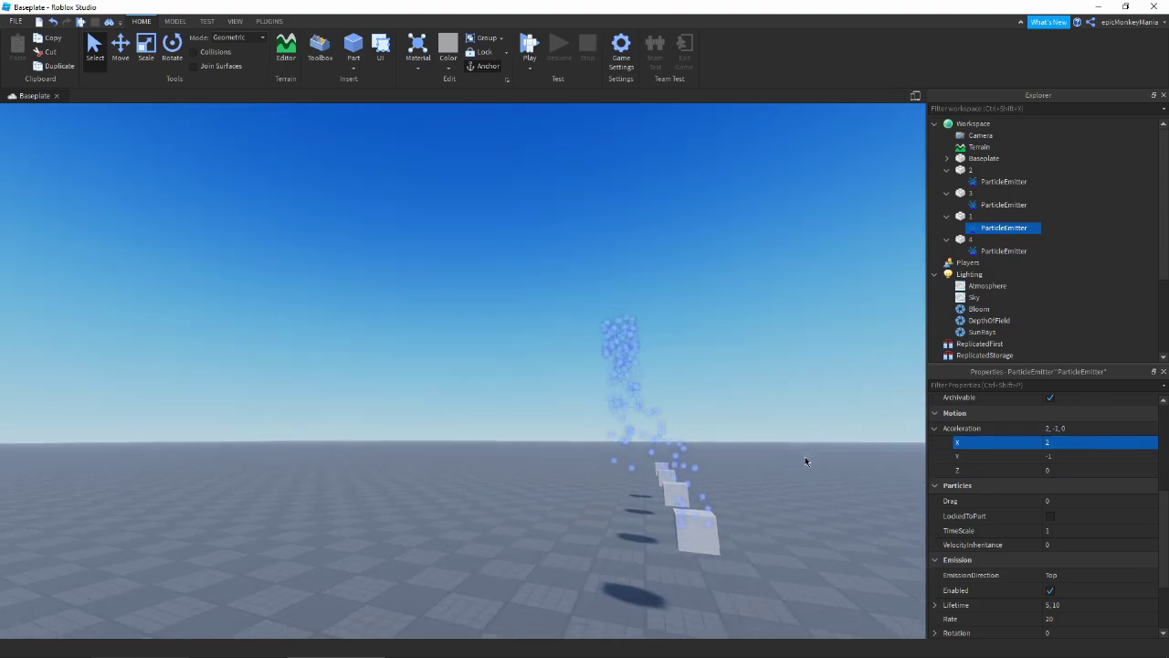
Change the emitter's Acceleration to 1, -2, 0 and view the particle arc.
right_click_drag(722, 455, 436, 415)
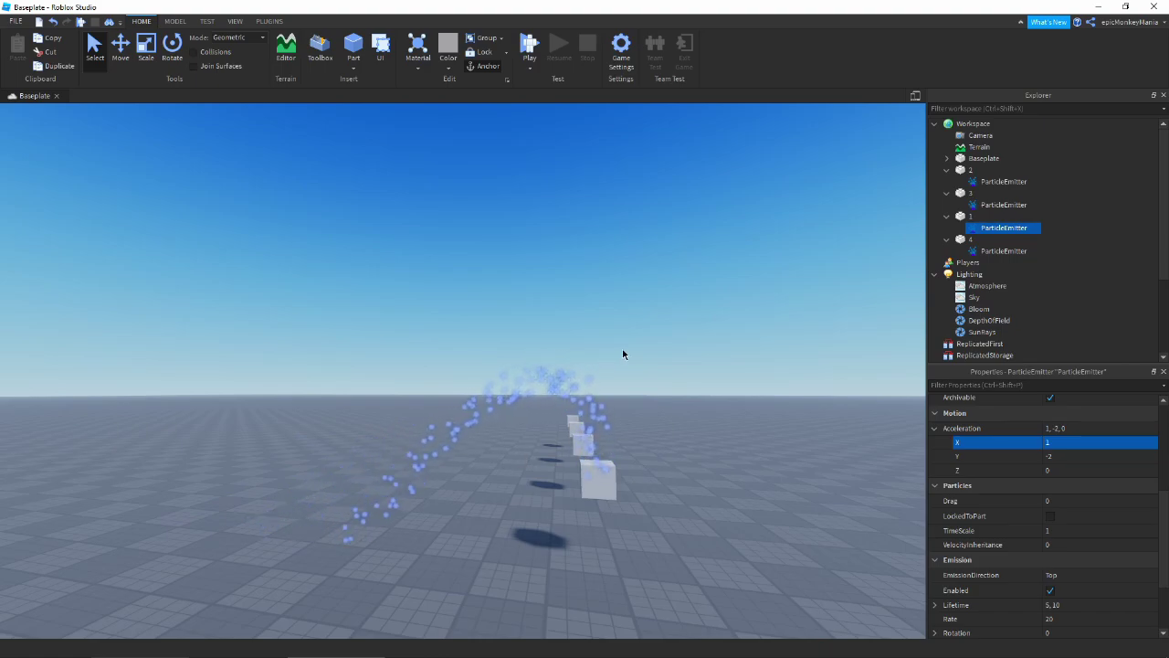
key("d")
right_click_drag(623, 354, 565, 384)
Reset the emitter's X and Y Acceleration to 0 and view the particle stream.
left_click(1096, 443)
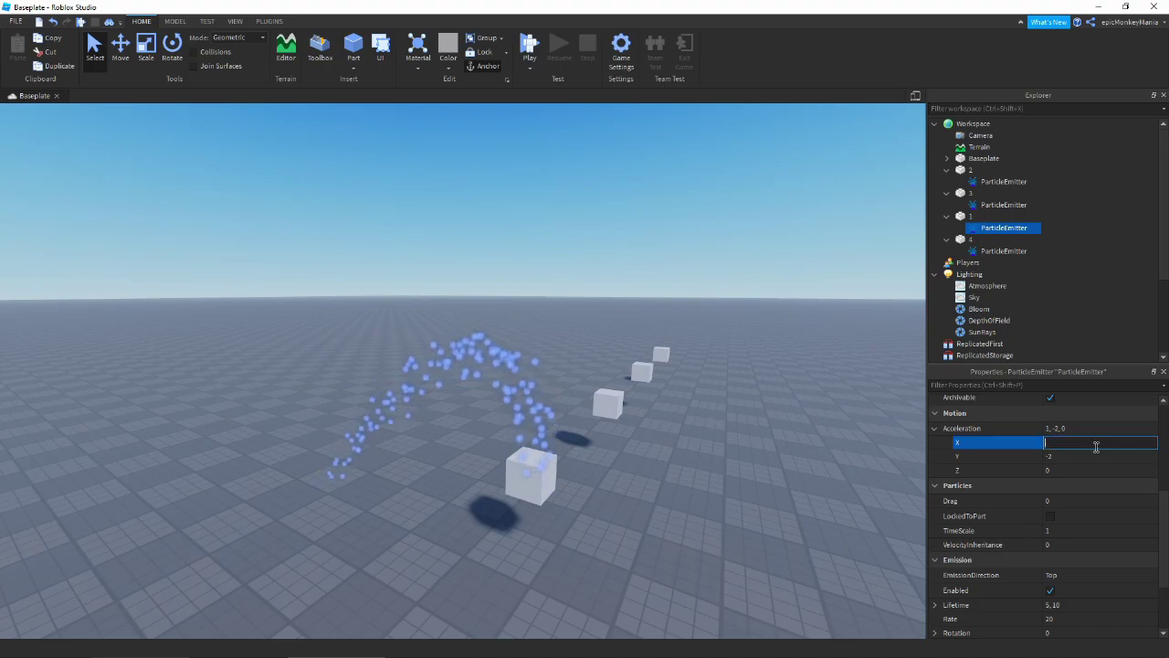
type("0")
left_click(1069, 457)
type("0")
key("Return")
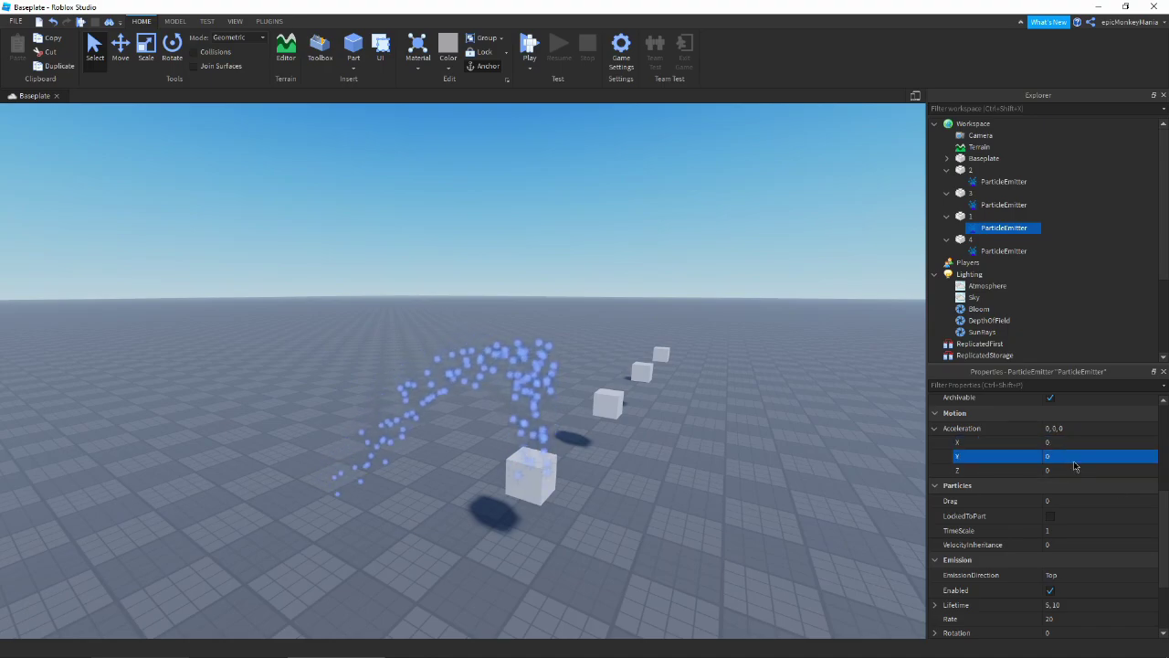
key("q")
right_click_drag(669, 555, 662, 548)
key("e")
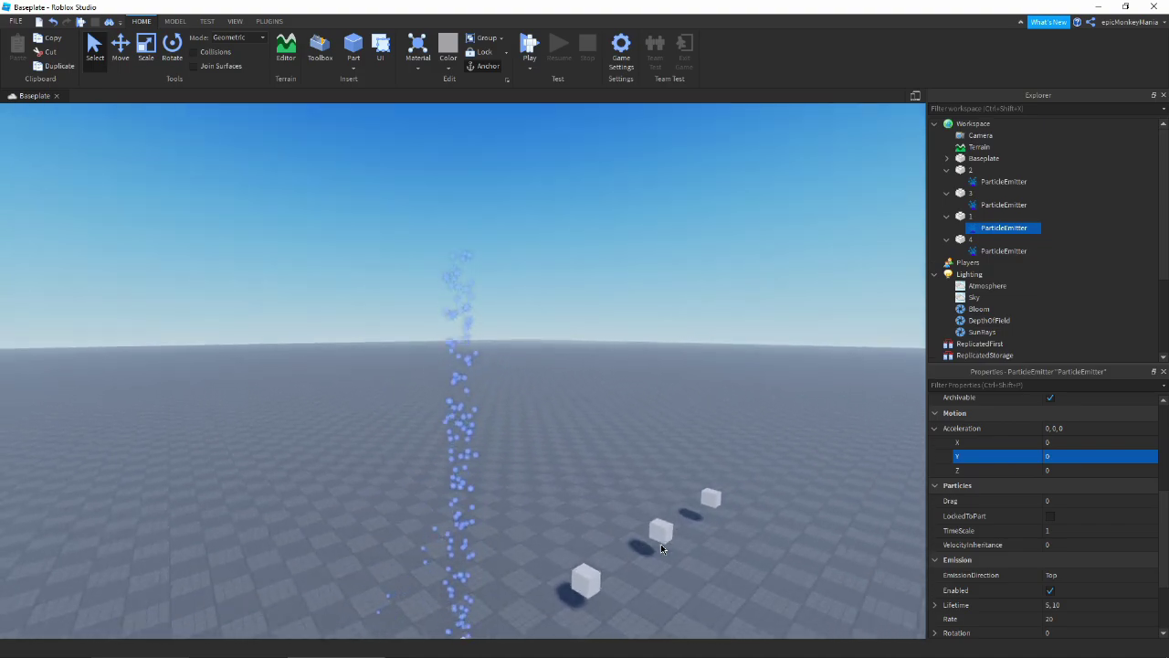
key("w")
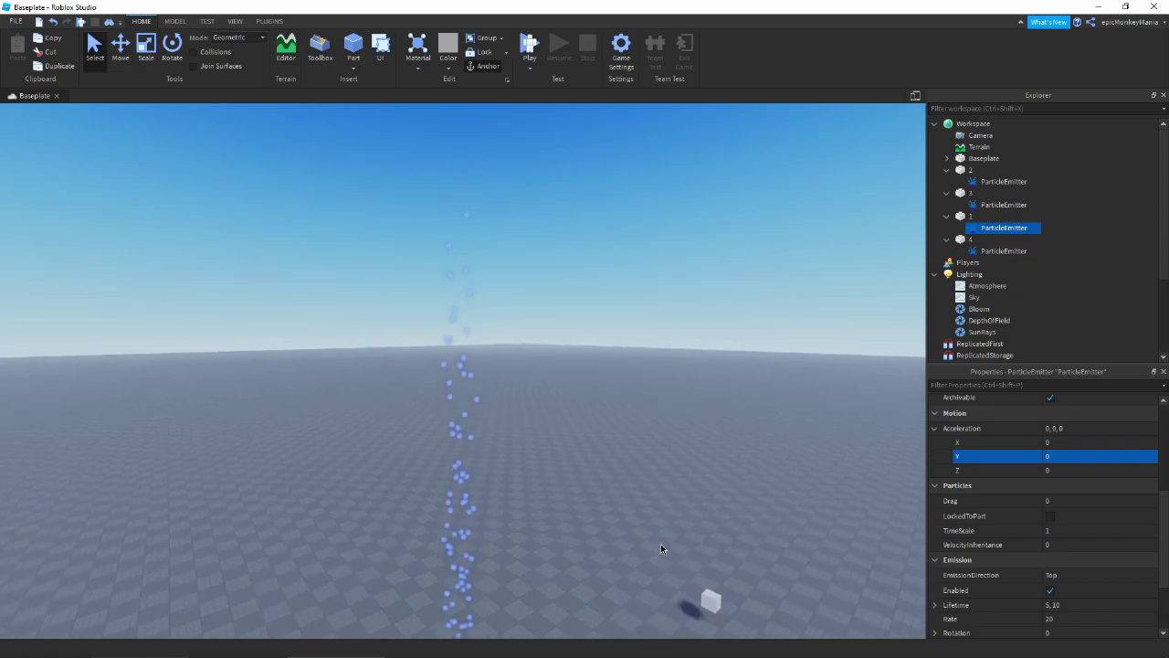
key("s")
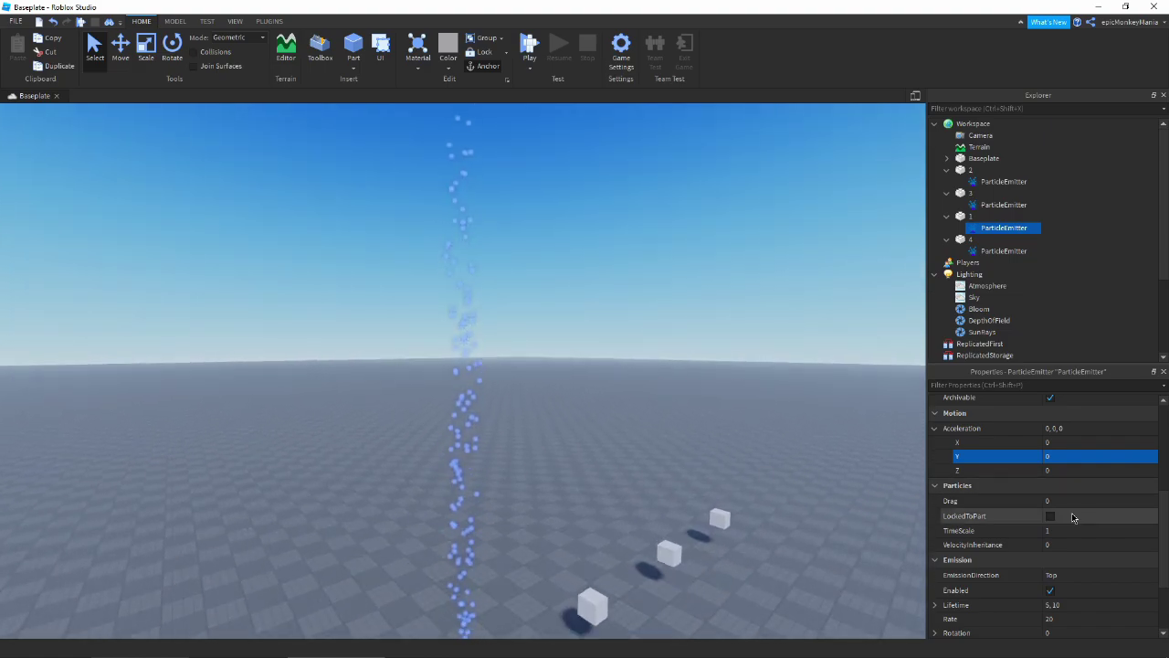
Set the emitter's Drag to 1 and view the particles up close.
left_click(1073, 518)
left_click(1060, 501)
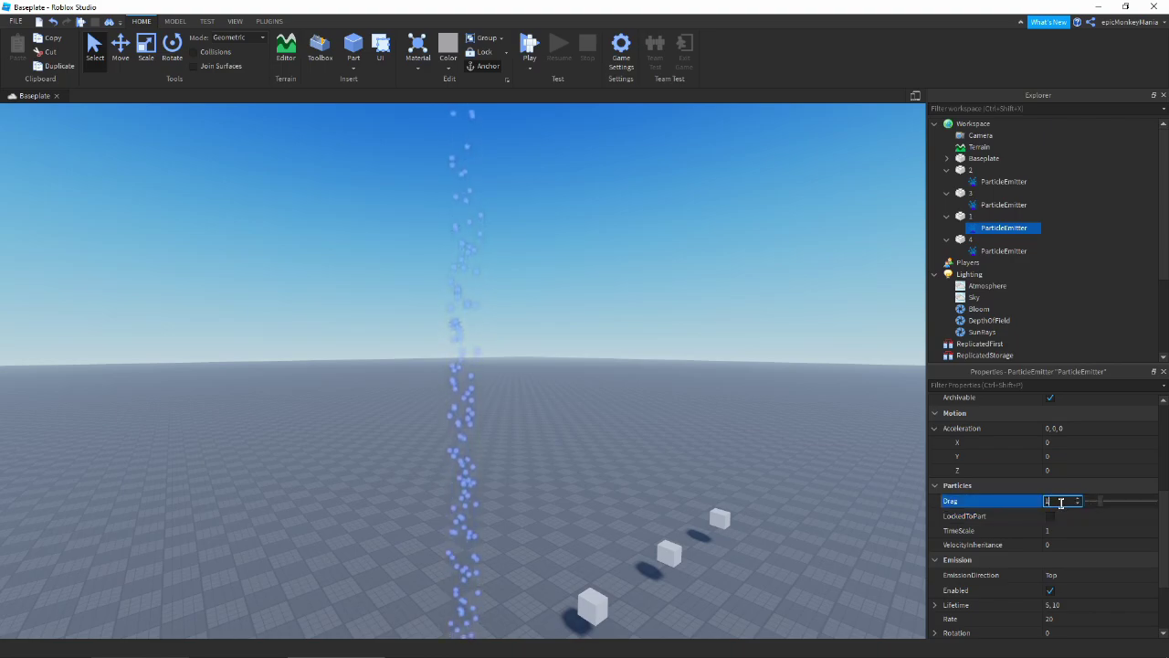
right_click_drag(672, 476, 557, 484)
key("w")
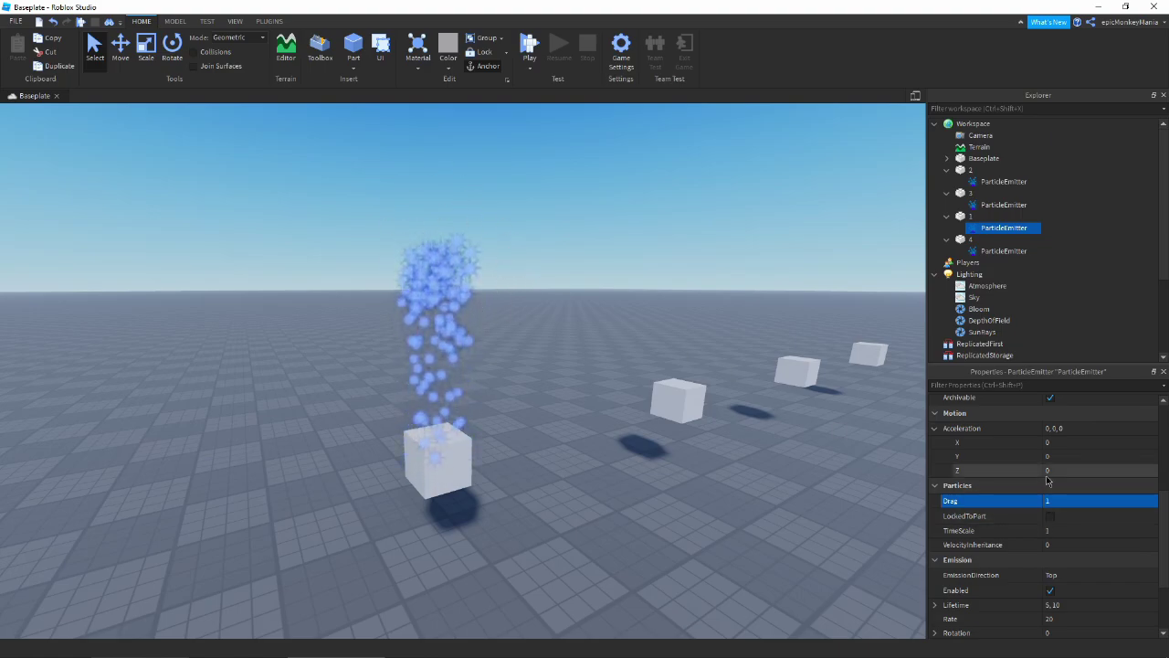
Set the emitter's Drag to 0.2 and watch the particle stream above part 1.
left_click(1069, 501)
type(".2")
key("Return")
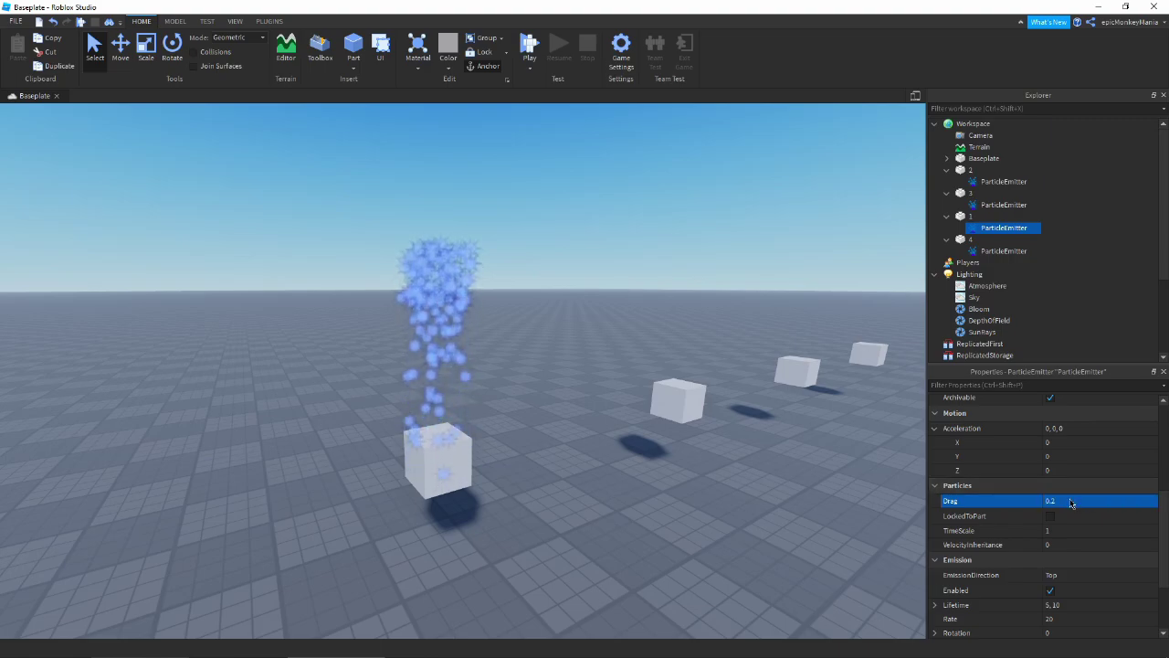
right_click_drag(653, 268, 541, 316)
key("s")
key("a")
key("e")
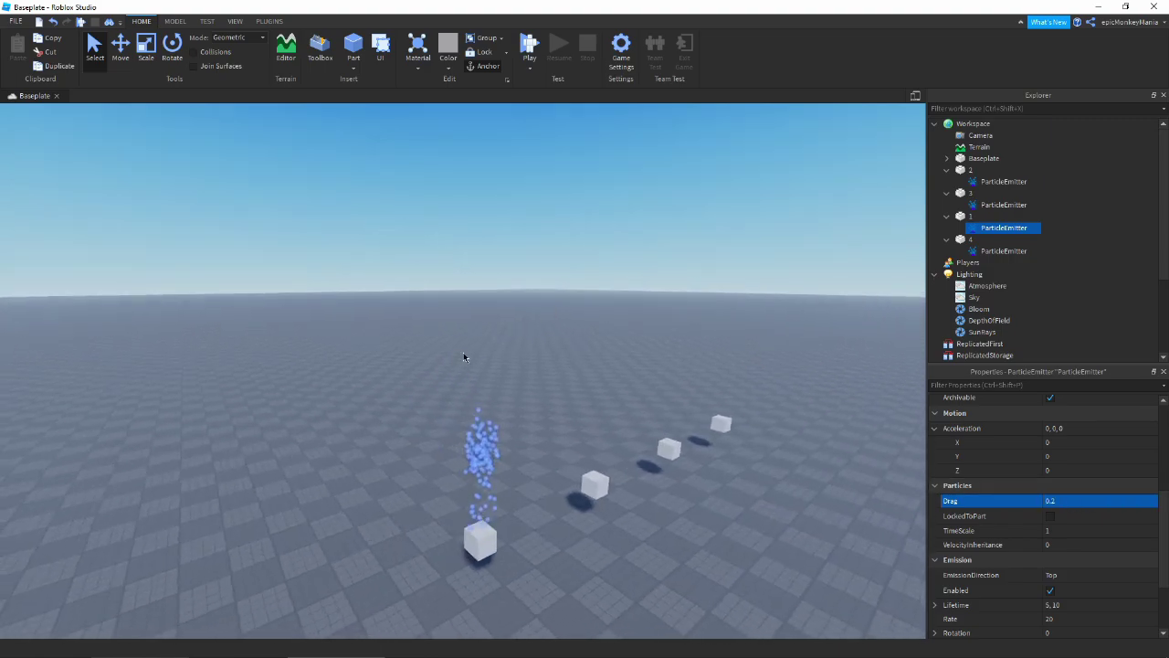
key("w")
key("w")
key("s")
right_click_drag(569, 354, 569, 295)
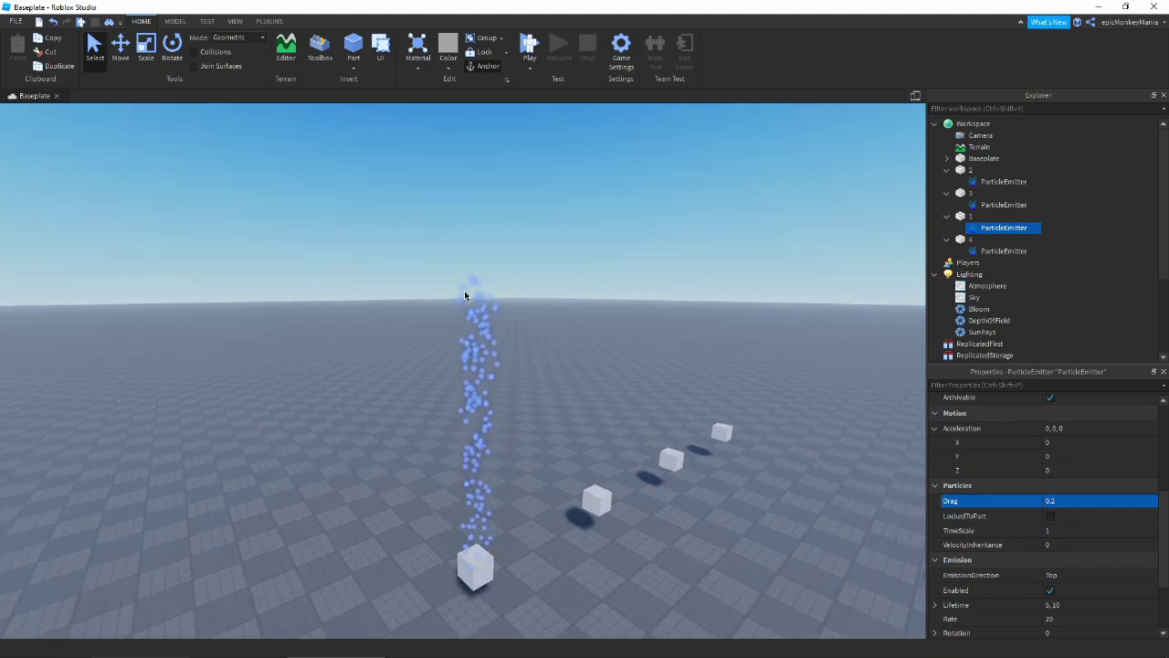
Reset the emitter's Drag to 0, turn on LockedToPart, and view the particle stream.
key("q")
right_click_drag(605, 319, 606, 277)
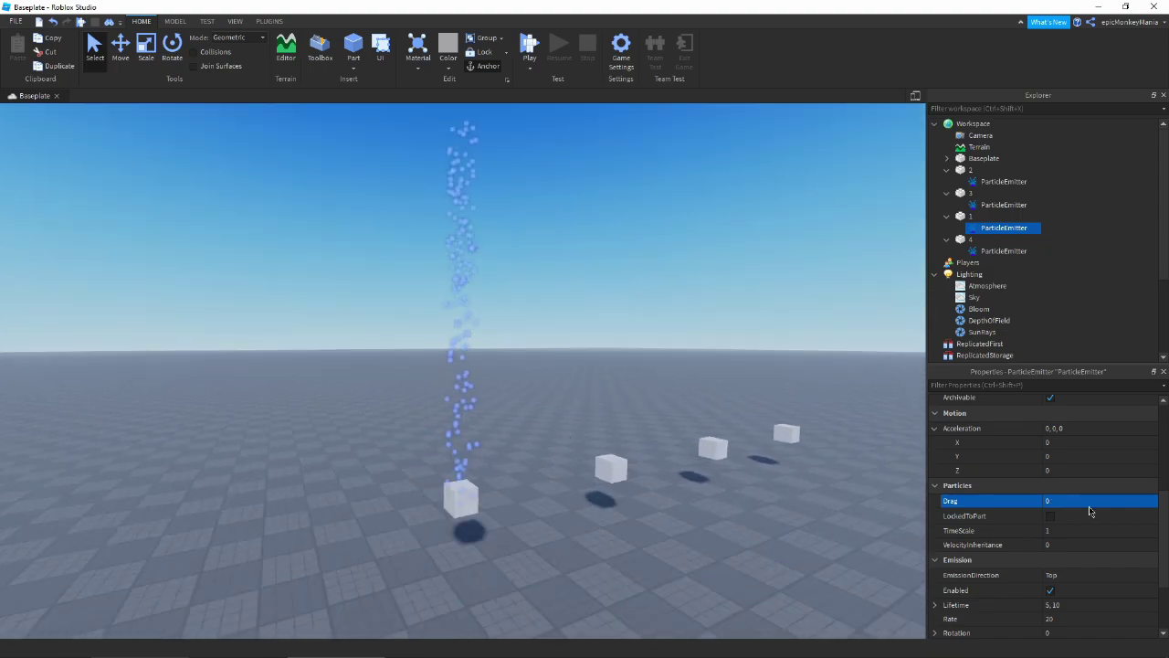
left_click(1050, 516)
right_click_drag(699, 437, 686, 440)
key("w")
key("a")
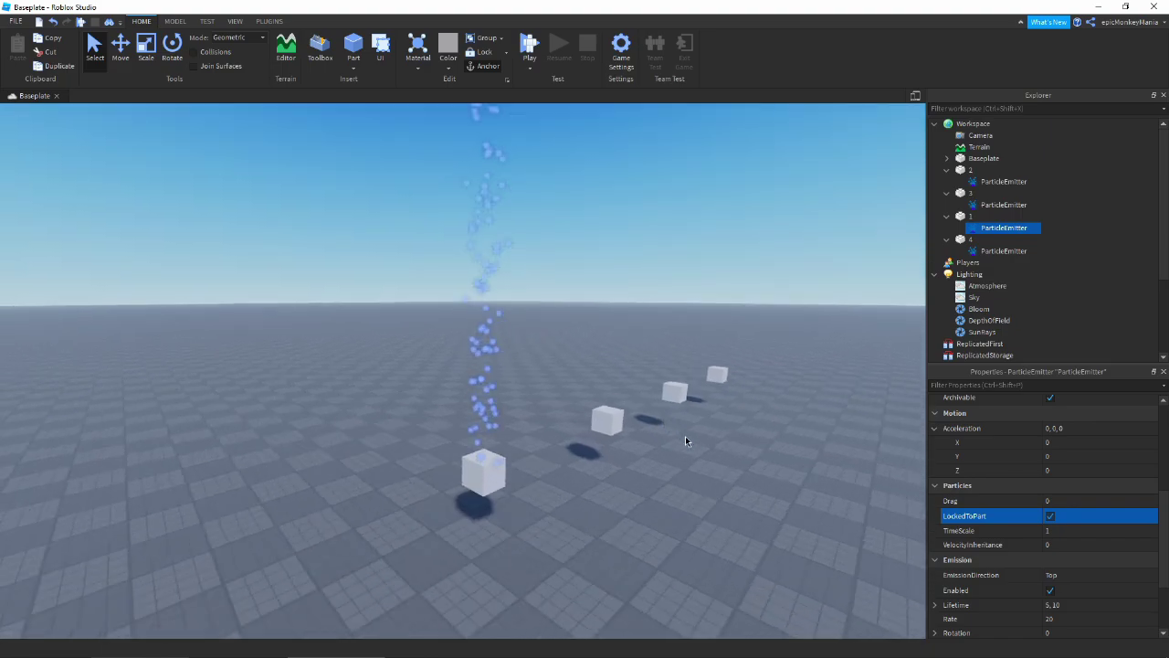
key("q")
key("w")
Move part 1 around with the Move tool to see how its particles follow, and undo the moves.
left_click(512, 410)
right_click_drag(512, 410, 502, 418)
key("w")
key("d")
left_click(121, 51)
key("s")
left_click(175, 21)
right_click_drag(484, 296, 457, 297)
key("d")
key("a")
mouse_move(529, 397)
left_mouse_down()
mouse_move(496, 404)
mouse_move(647, 408)
mouse_move(411, 395)
mouse_move(612, 405)
mouse_move(514, 408)
left_mouse_up()
key("ctrl+z")
key("d")
key("ctrl+z")
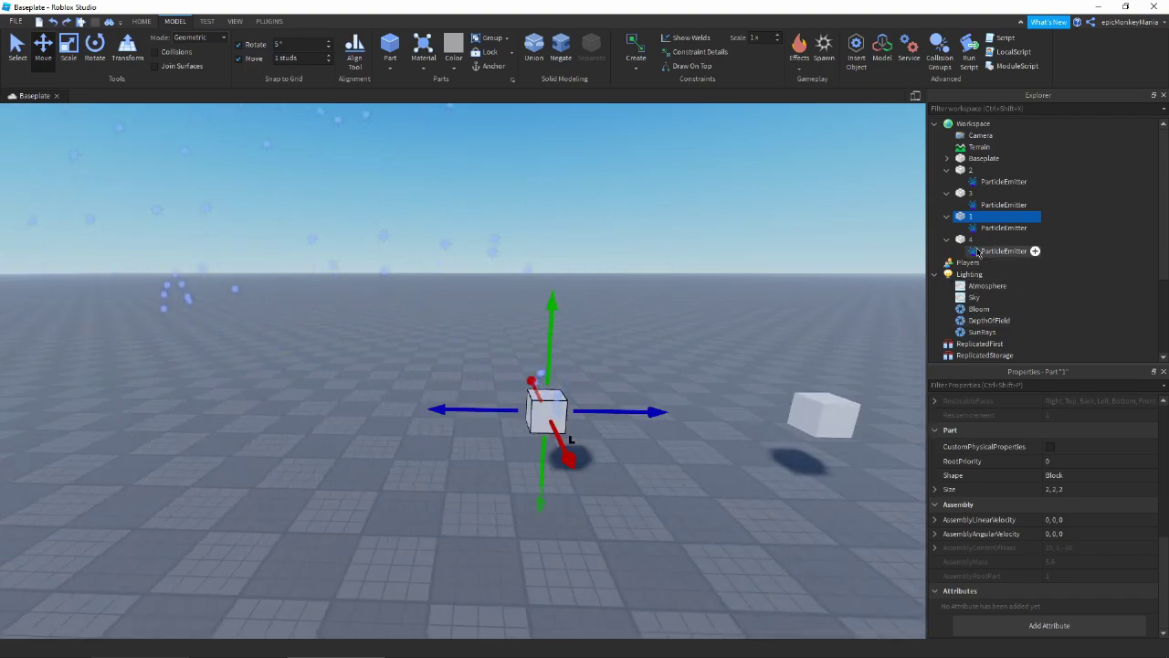
Turn on LockedToPart for part 1's emitter and move the part to test the locked particles.
left_click(1004, 228)
scroll(1073, 548, "down", 3)
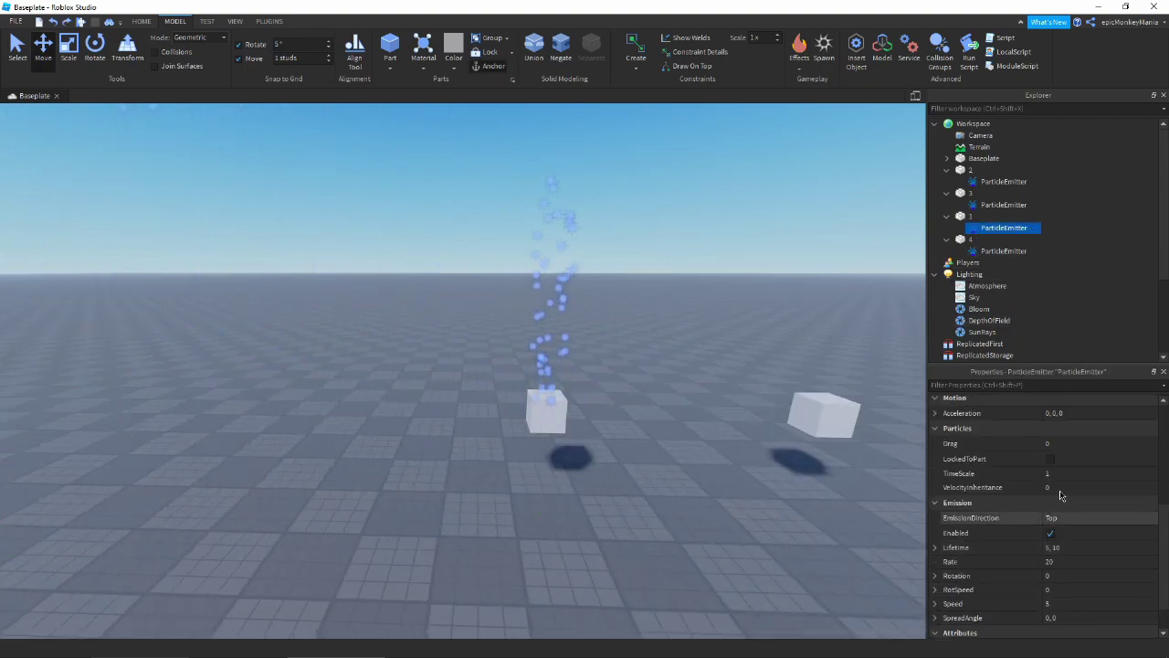
left_click(1049, 459)
left_click(548, 413)
left_click_drag(582, 409, 483, 448)
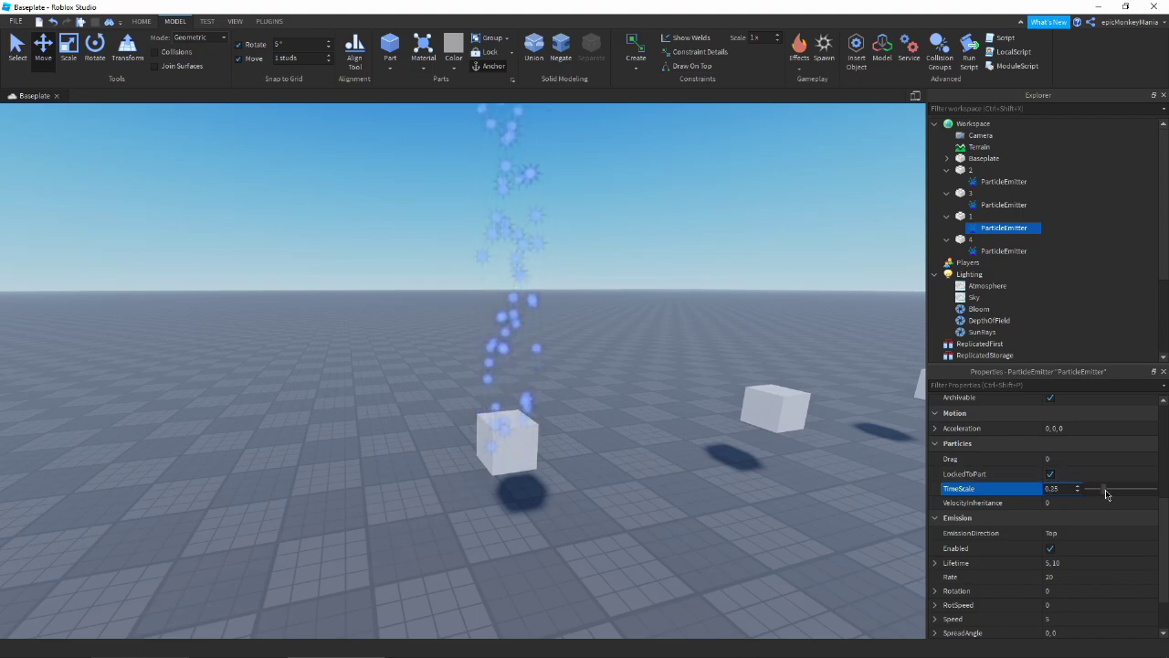
Adjust the emitter's TimeScale from slow values such as 0.26 back up to 1.
scroll(1096, 498, "down", 2)
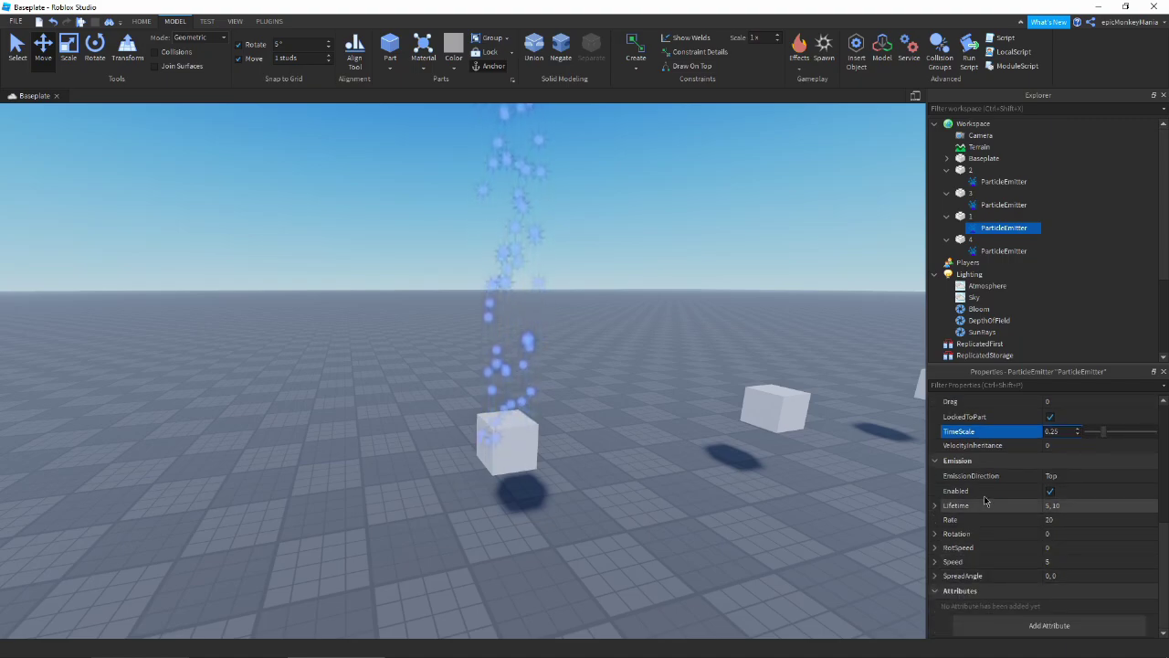
scroll(1004, 496, "up", 1)
left_click(1065, 474)
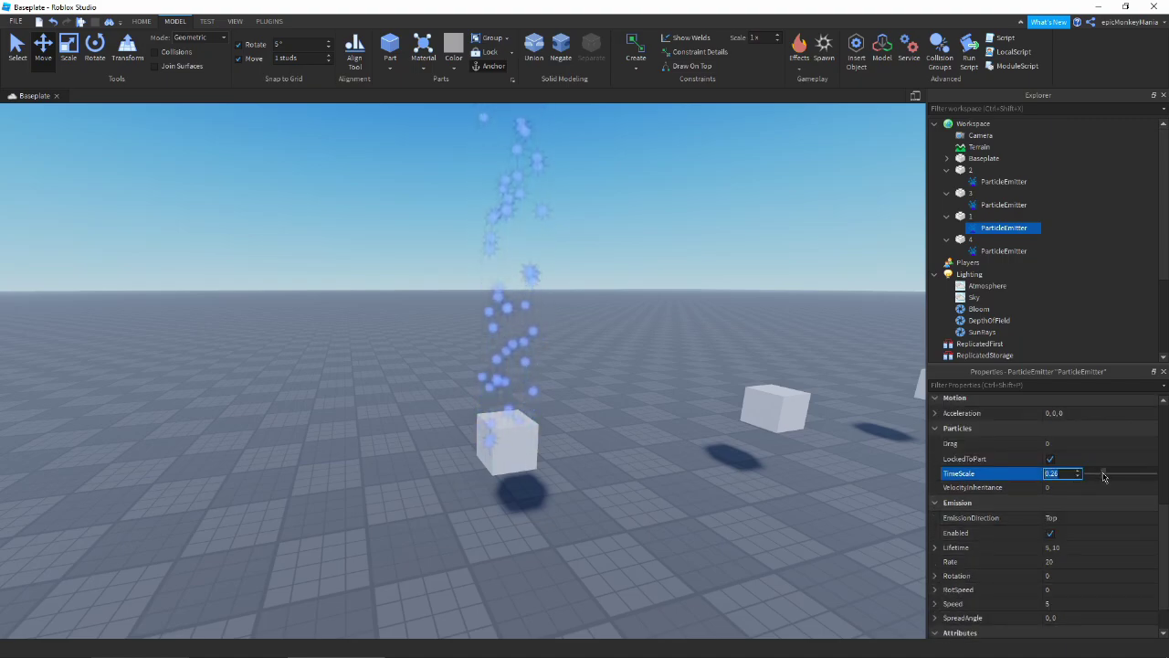
left_click_drag(1101, 474, 1165, 469)
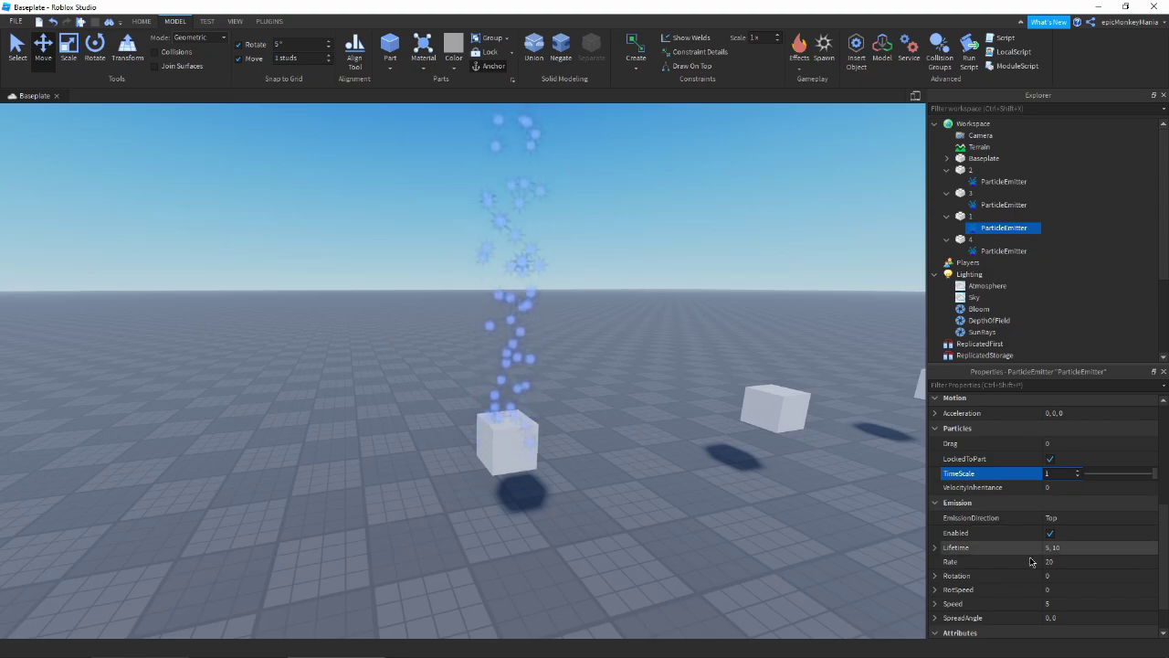
Review the emitter's motion and emission properties, including LockedToPart, TimeScale and VelocityInheritance.
scroll(1003, 527, "up", 3)
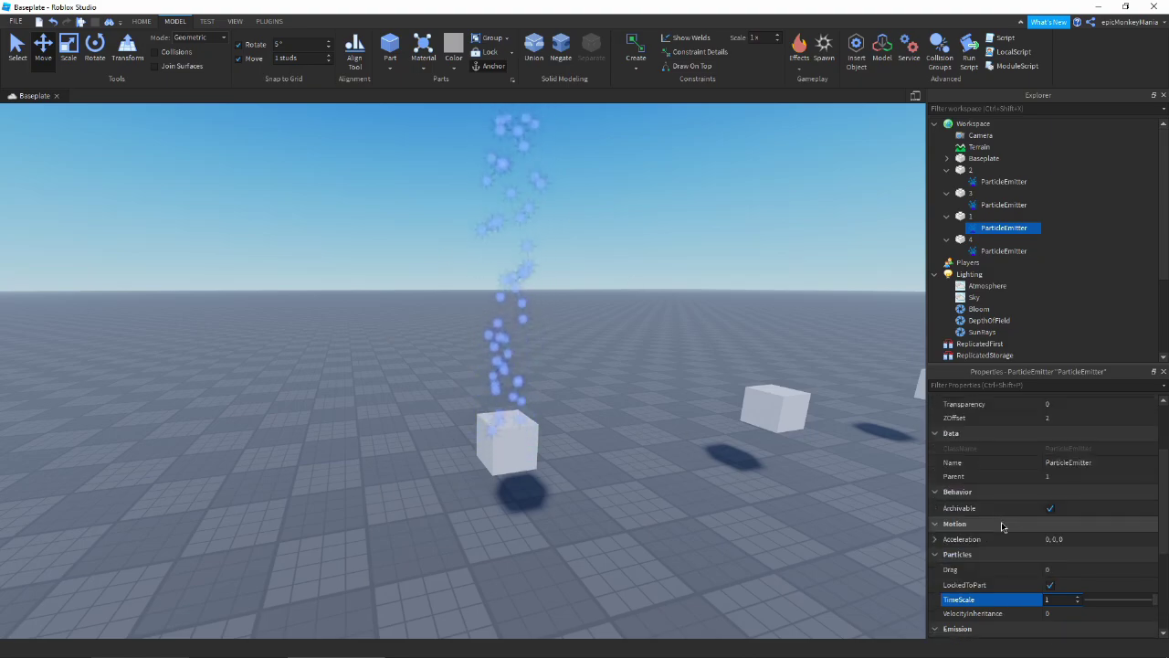
scroll(1003, 527, "down", 4)
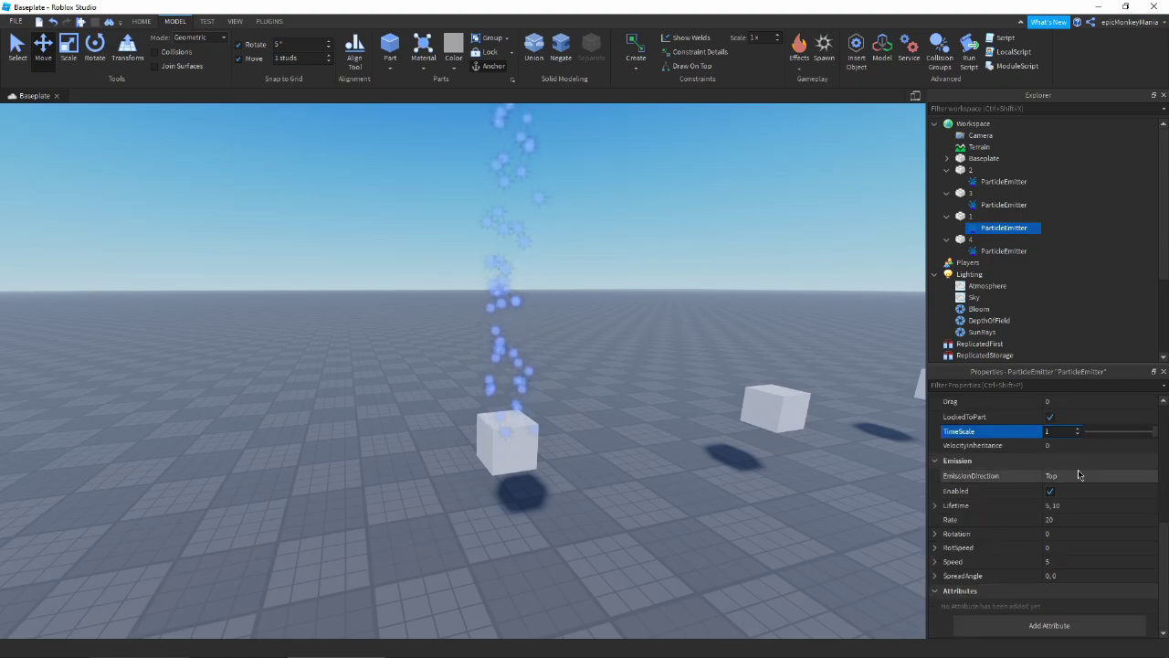
left_click(1079, 475)
left_click(1090, 421)
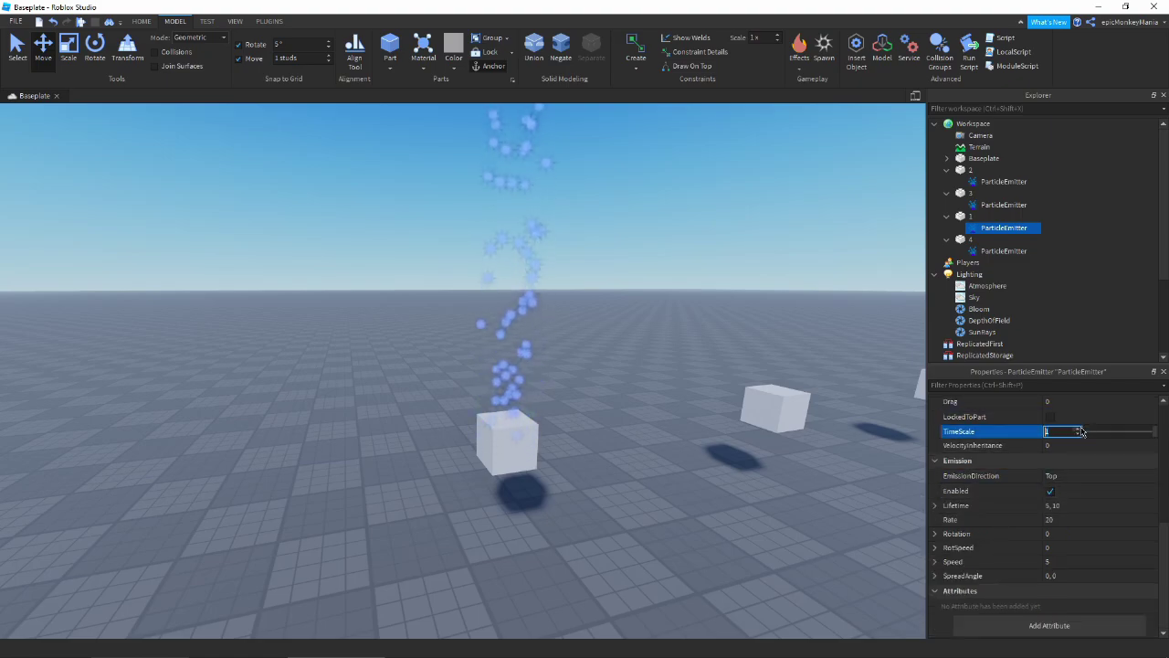
left_click(1057, 445)
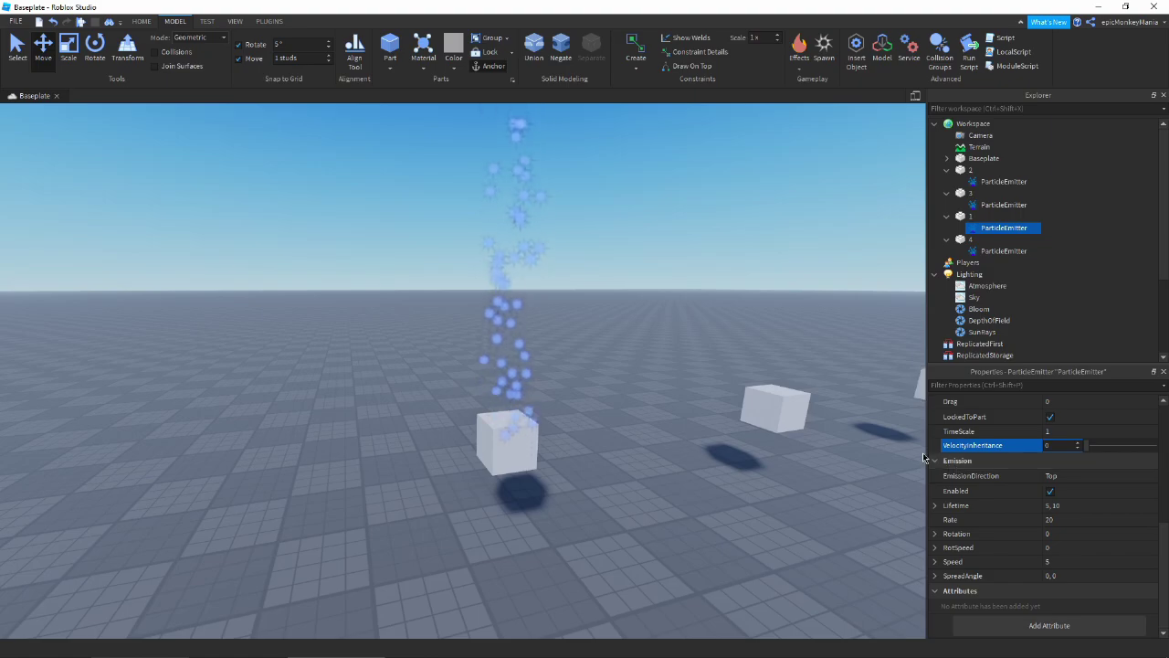
left_click(825, 489)
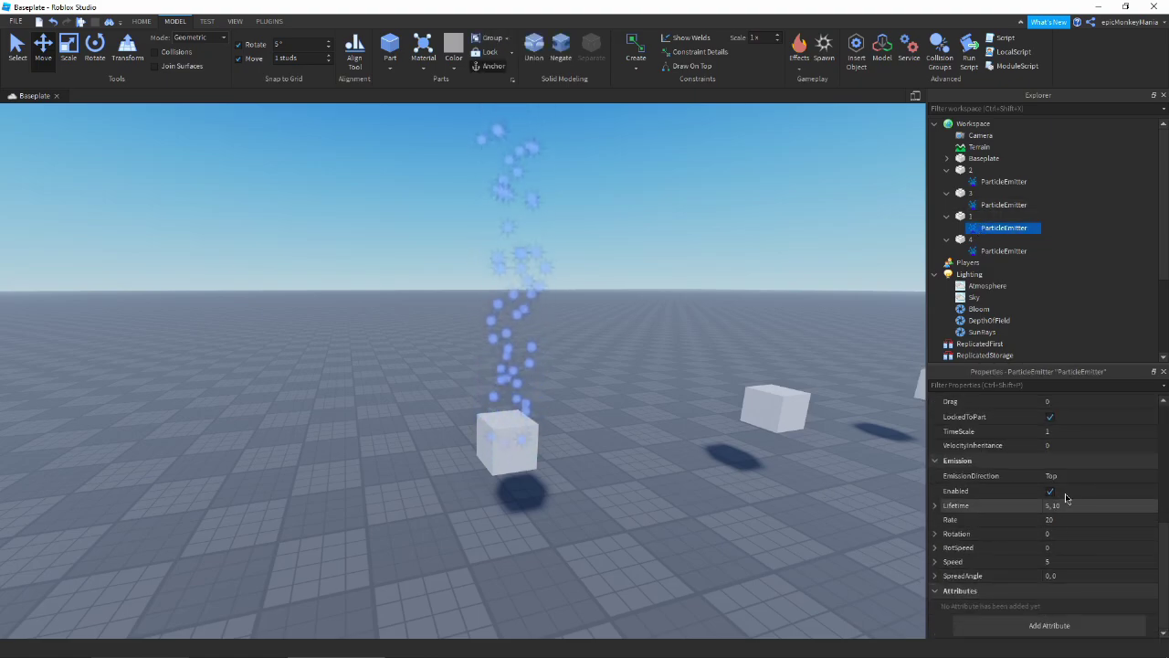
Set the emitter's EmissionDirection to Back and view the particles around part 1.
left_click(1072, 480)
left_click(1073, 482)
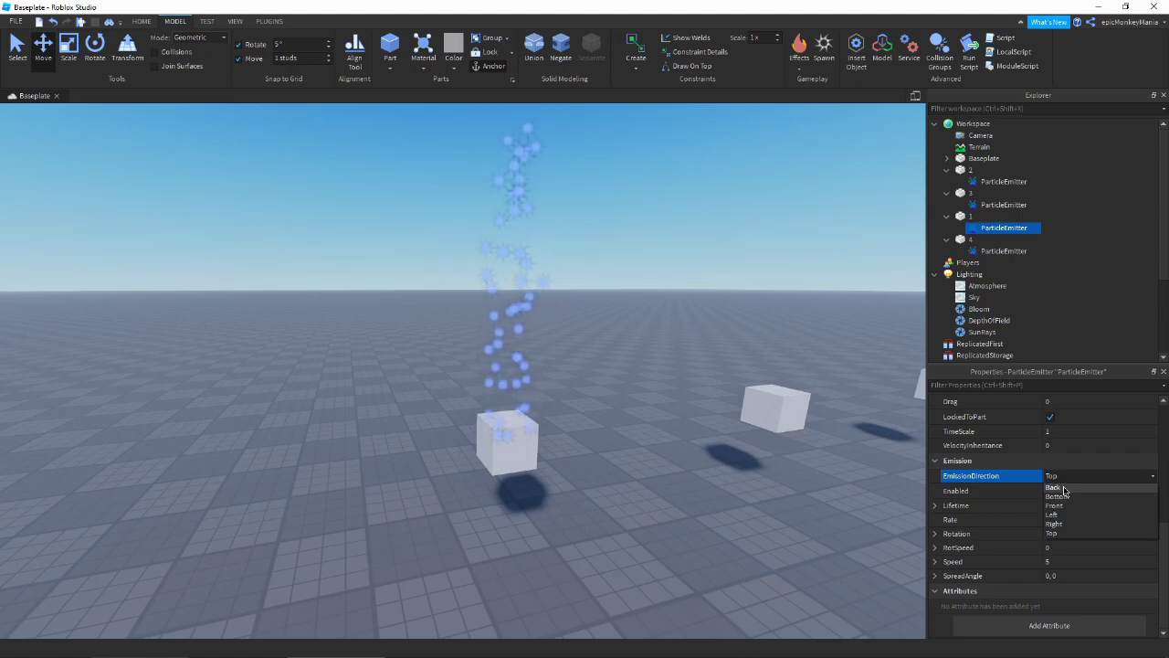
left_click(1061, 488)
scroll(633, 476, "up", 2)
right_click_drag(633, 476, 613, 448)
scroll(281, 398, "down", 4)
Rotate part 1 to an orientation of 0, 90, 0 and view it from closer.
left_click(479, 451)
key("ctrl+r")
right_click_drag(508, 325, 595, 368)
left_click(516, 317)
left_click(594, 371)
Cycle the EmissionDirection of part 1's emitter through the other faces, including Left, and finish on Top.
left_click(989, 227)
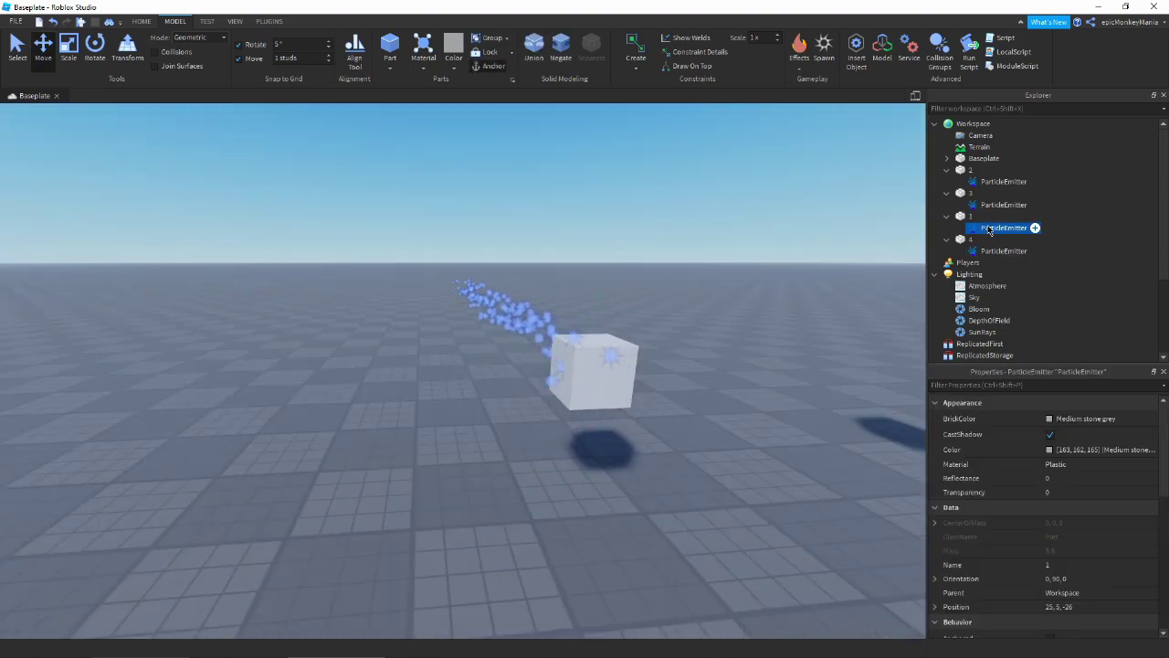
scroll(1051, 493, "down", 10)
left_click(1062, 476)
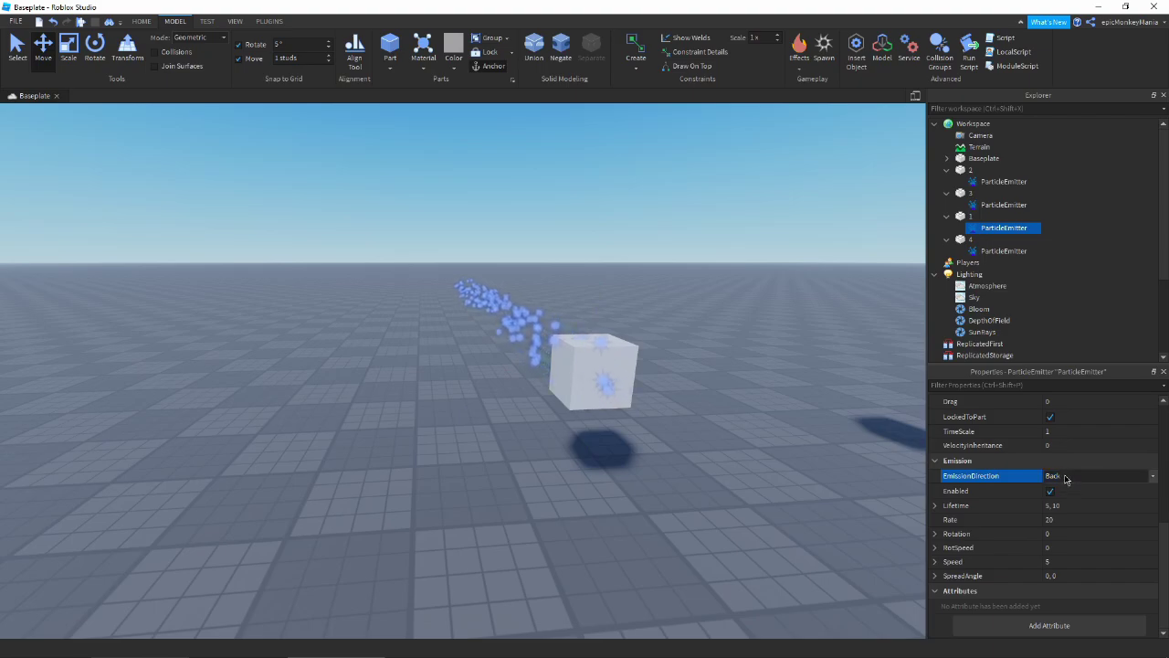
scroll(1065, 480, "down", 1)
scroll(1065, 478, "down", 1)
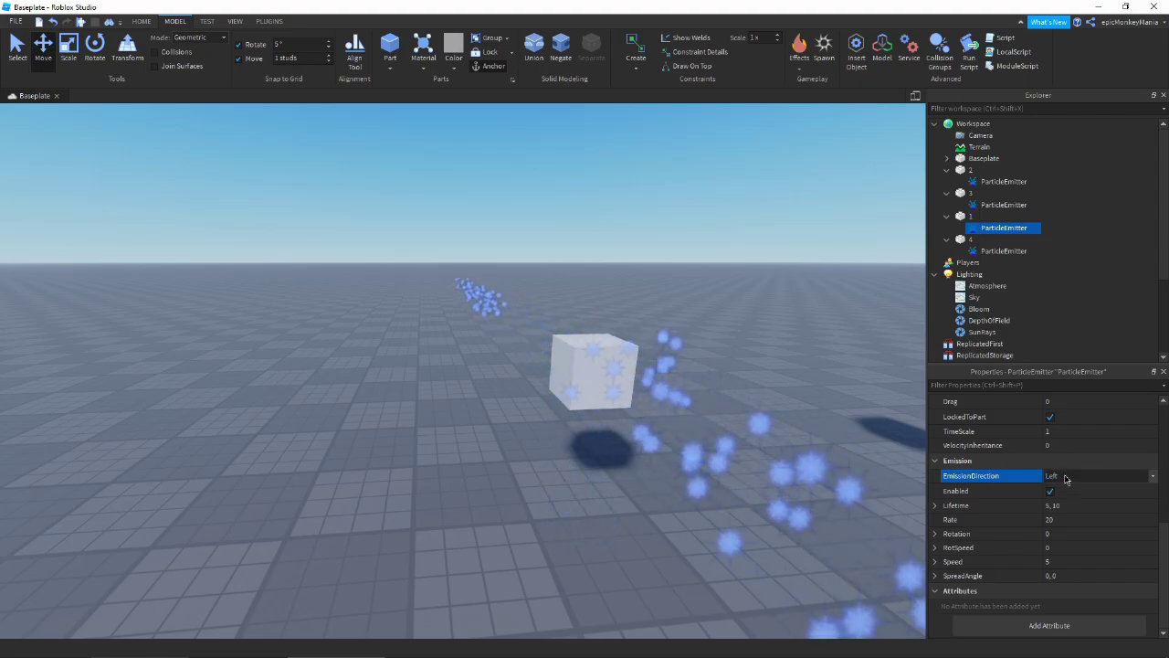
scroll(1065, 477, "down", 1)
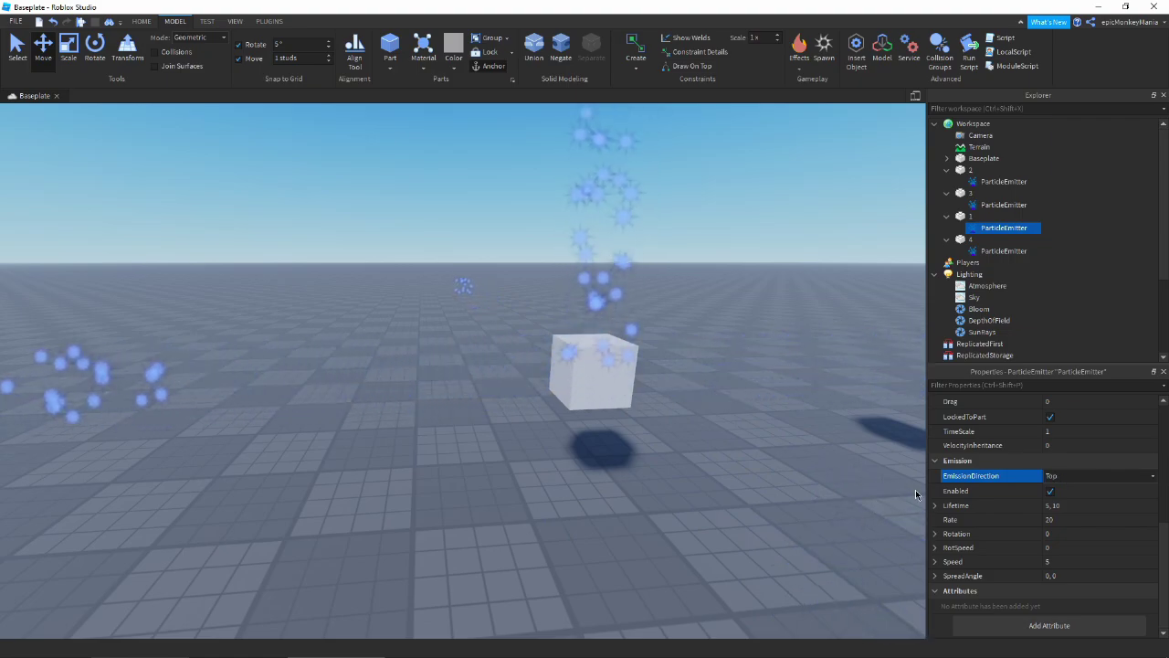
Toggle the emitter's Enabled property on and off to compare the emission, and leave it off.
left_click(1050, 492)
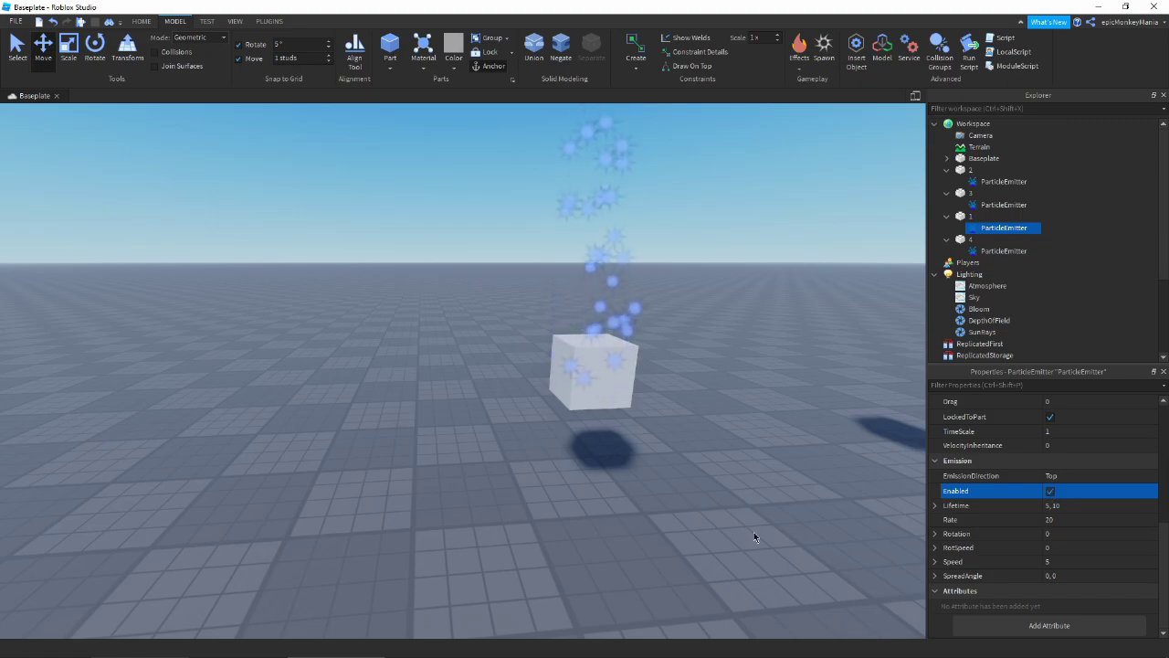
left_click(1050, 493)
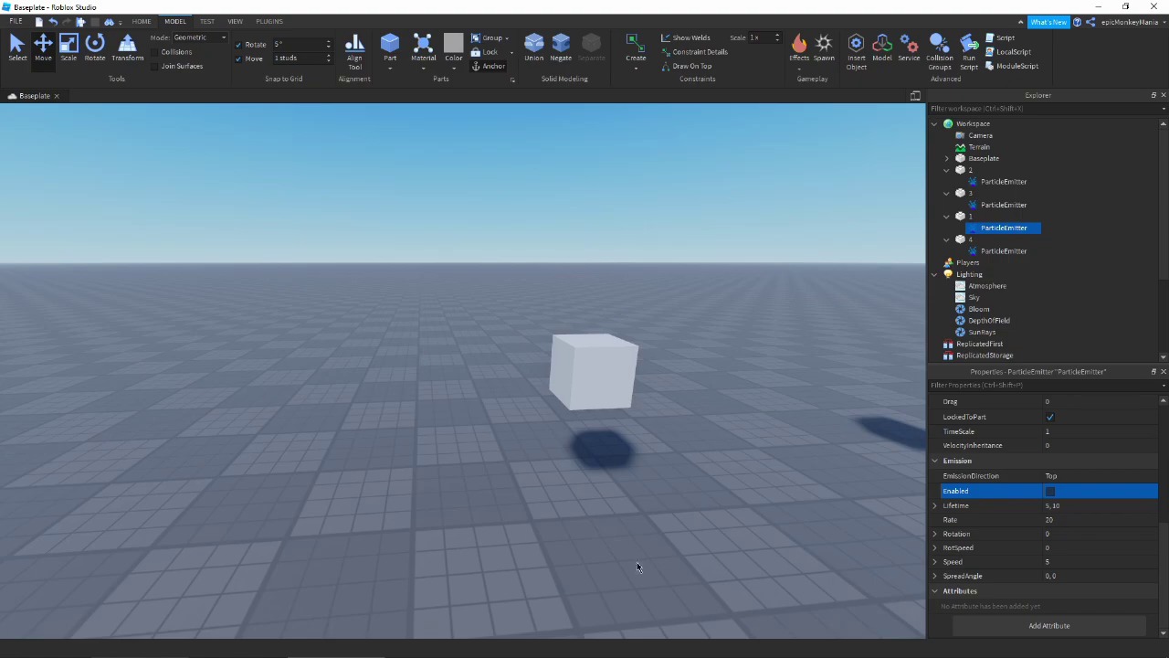
left_click(1050, 492)
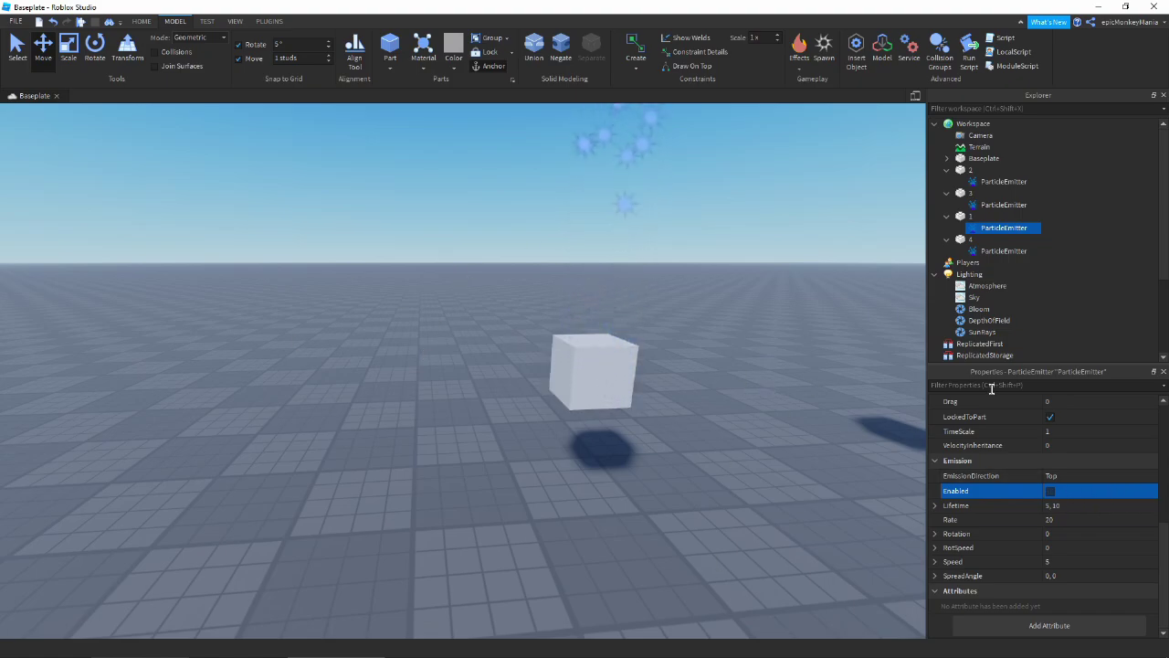